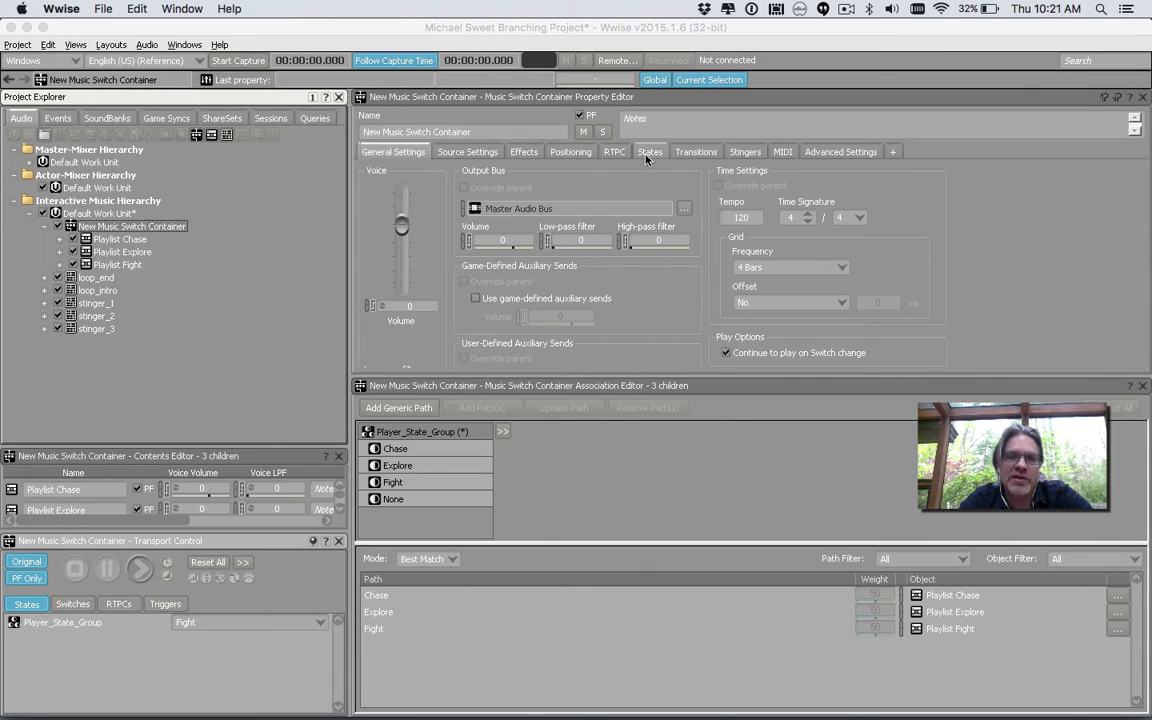
Add a new transition to the switch container's transition list with its source set to Nothing
{"action": "left_click", "coordinate": [139, 213]}
{"action": "left_click", "coordinate": [697, 152]}
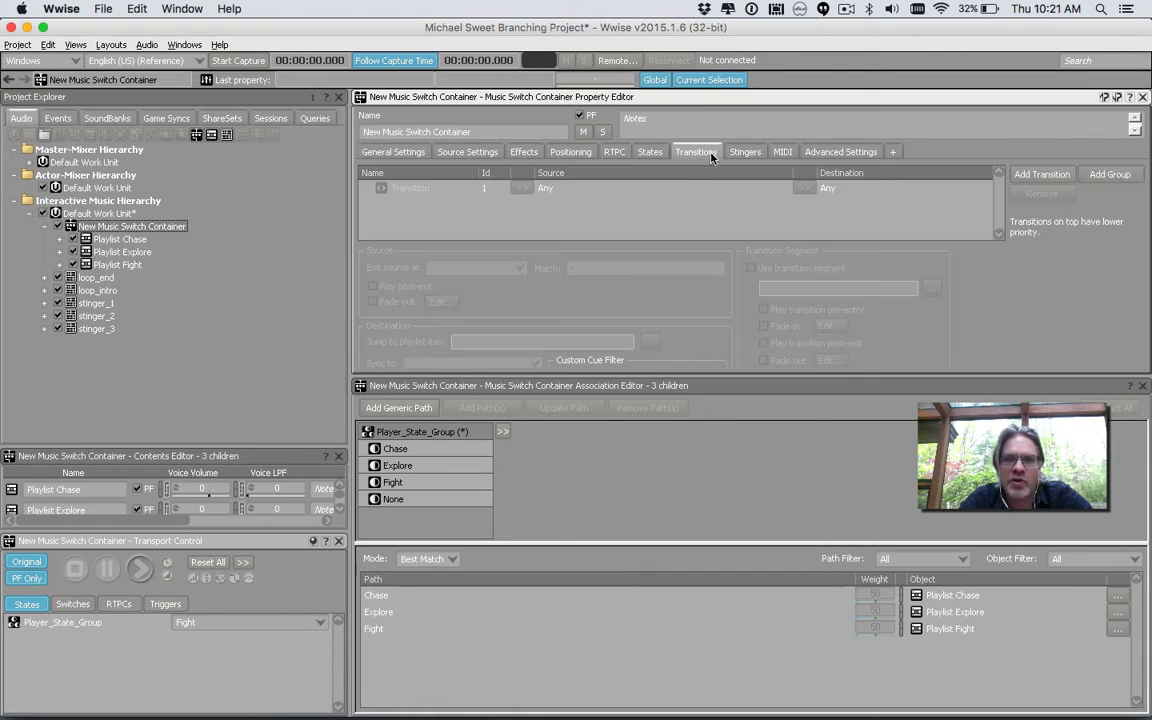
{"action": "left_click", "coordinate": [536, 190]}
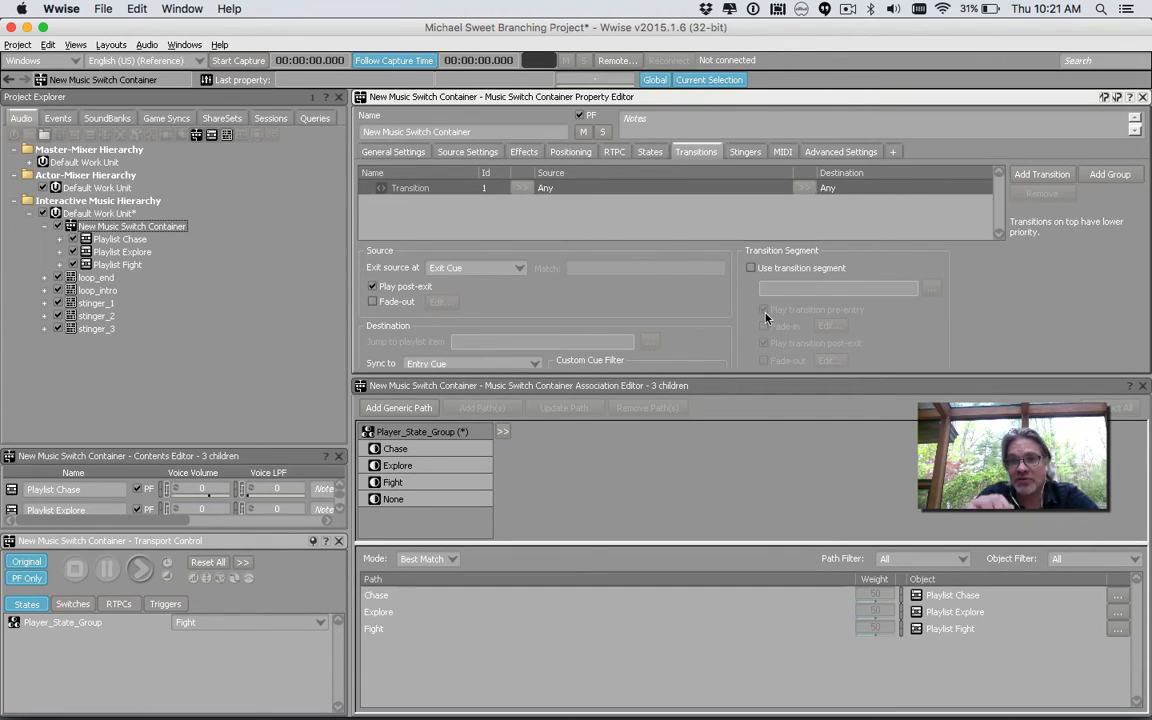
{"action": "left_click", "coordinate": [1042, 174]}
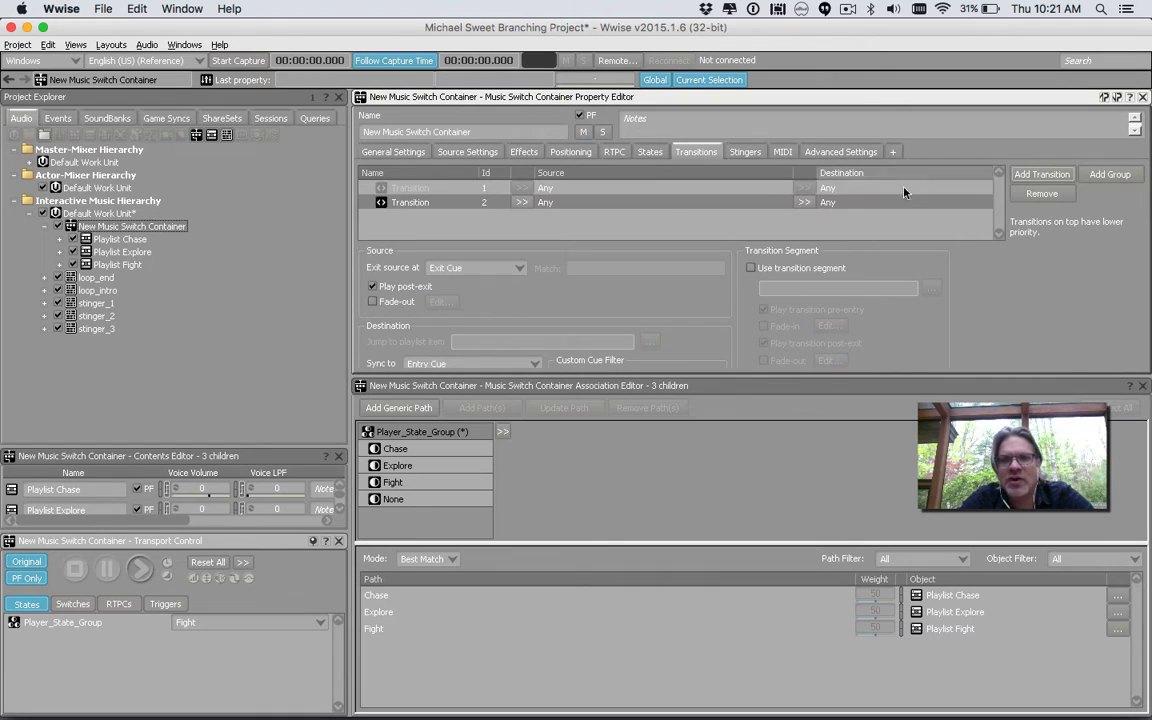
{"action": "left_click", "coordinate": [519, 203]}
{"action": "left_click", "coordinate": [563, 219]}
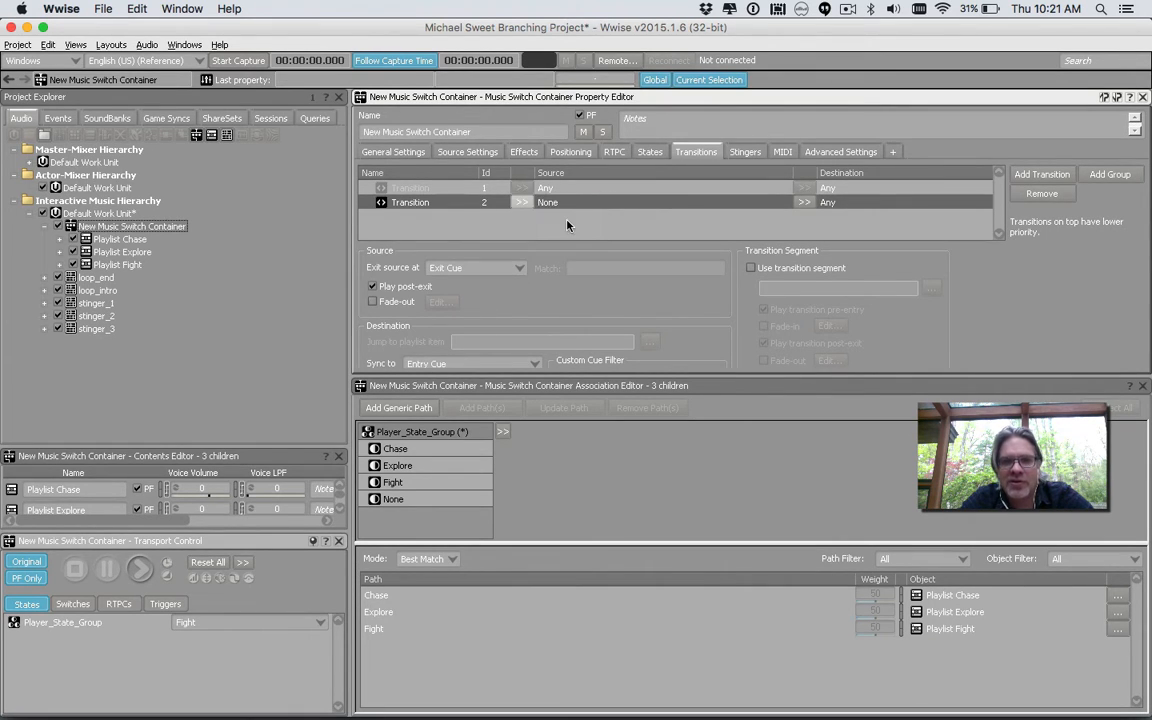
Set the new transition's destination to Playlist Explore
{"action": "left_click", "coordinate": [804, 202]}
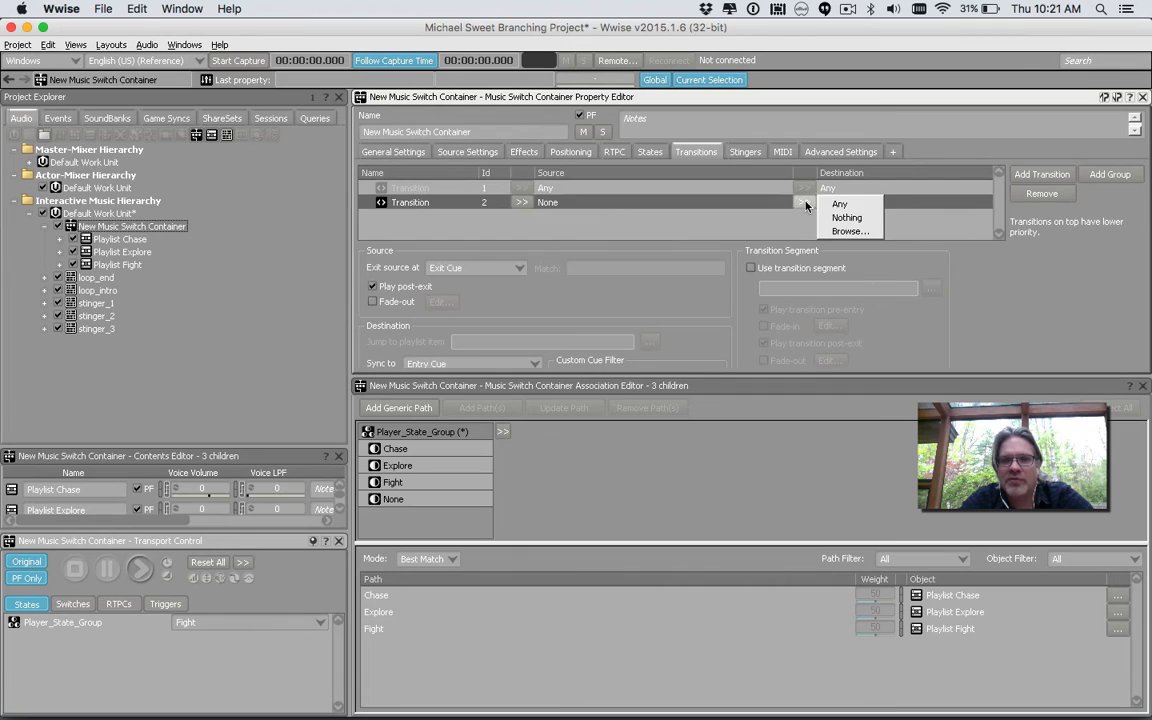
{"action": "left_click", "coordinate": [847, 231]}
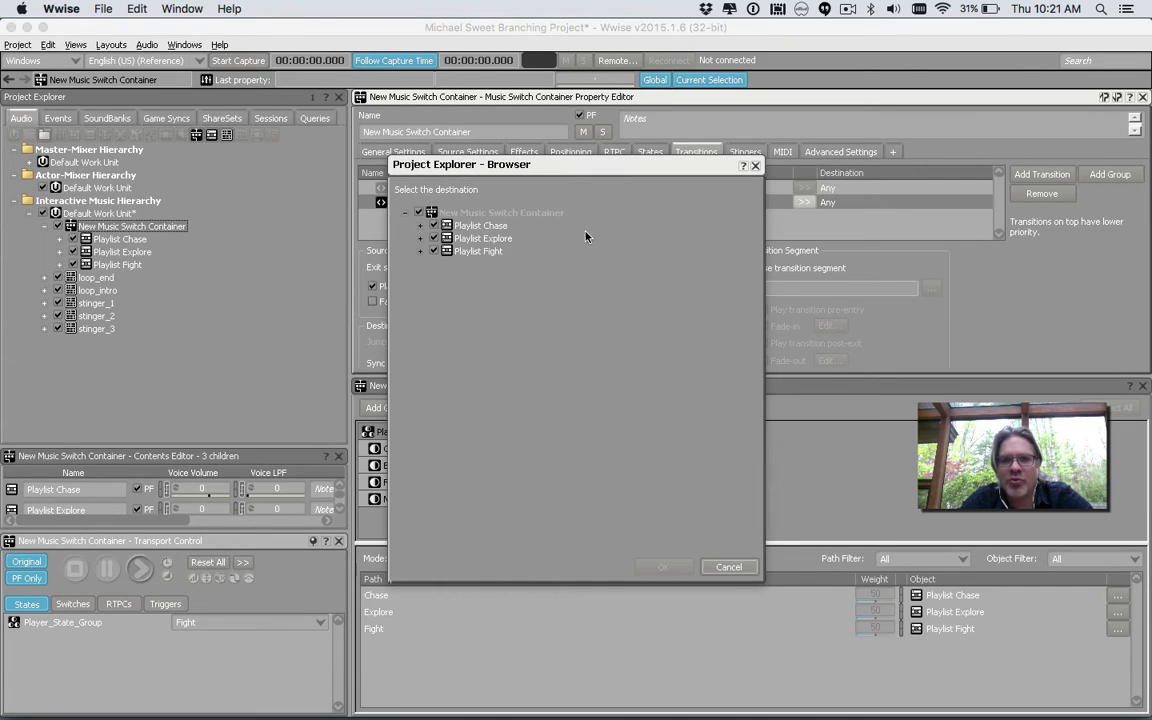
{"action": "double_click", "coordinate": [492, 239]}
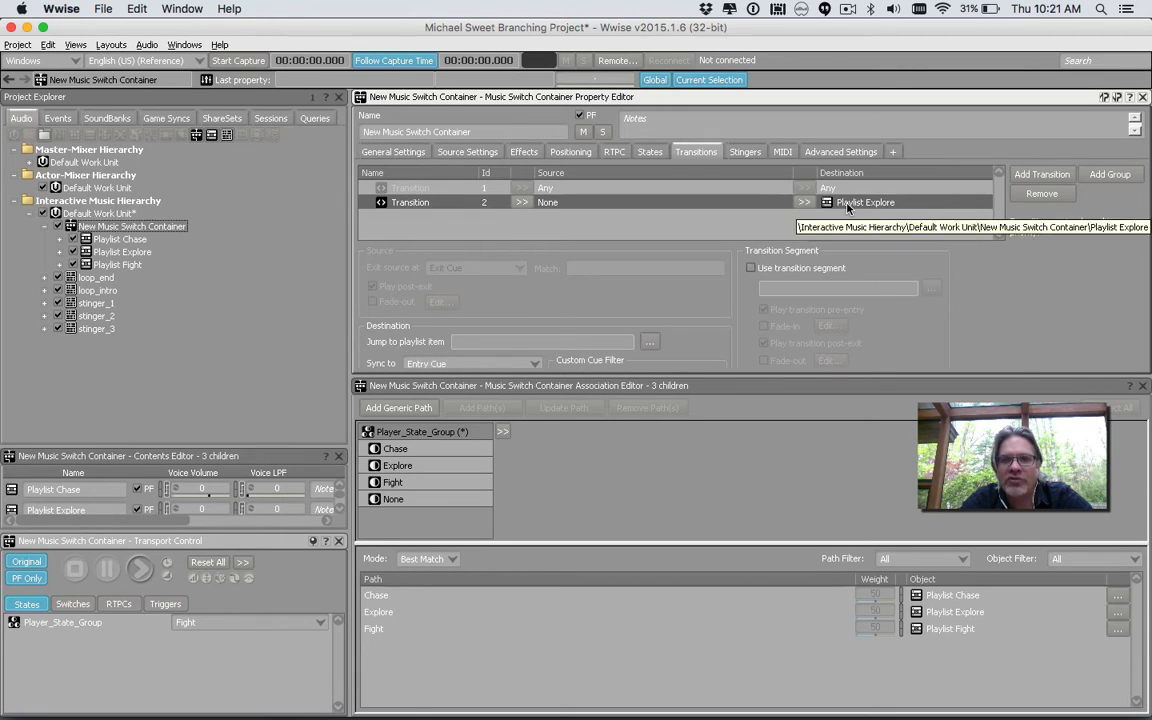
Enable a transition segment for this transition and choose loop_intro as the segment
{"action": "left_click", "coordinate": [751, 268]}
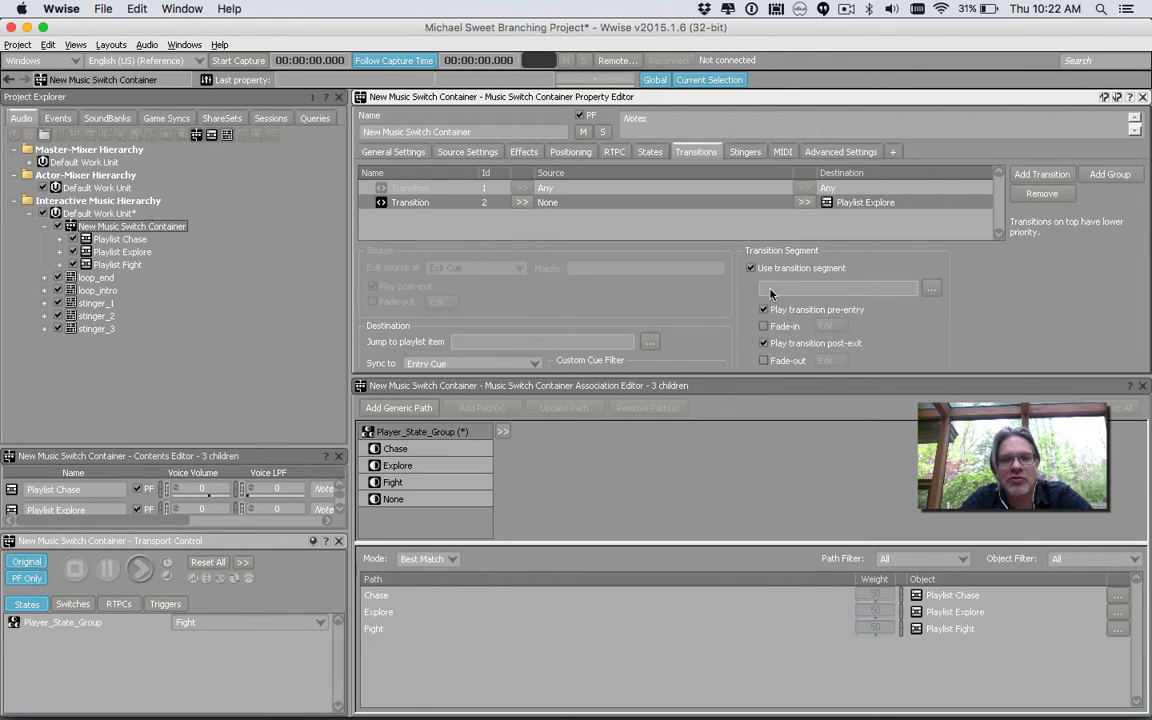
{"action": "left_click", "coordinate": [929, 289]}
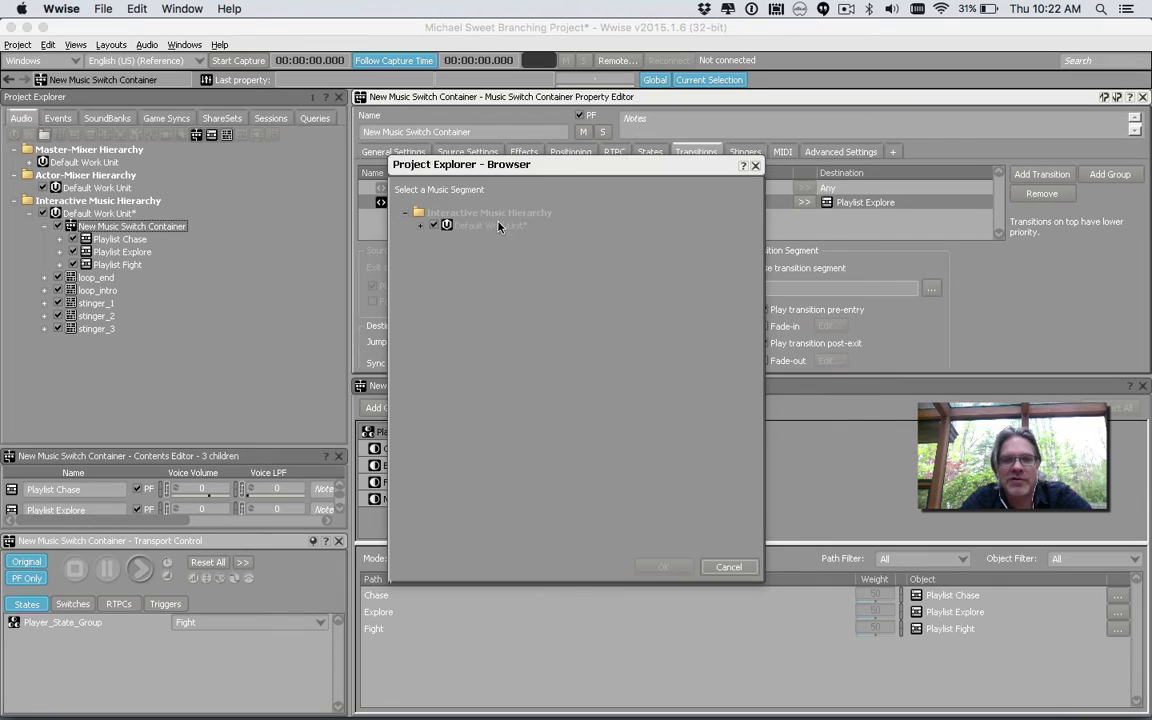
{"action": "left_click", "coordinate": [420, 225]}
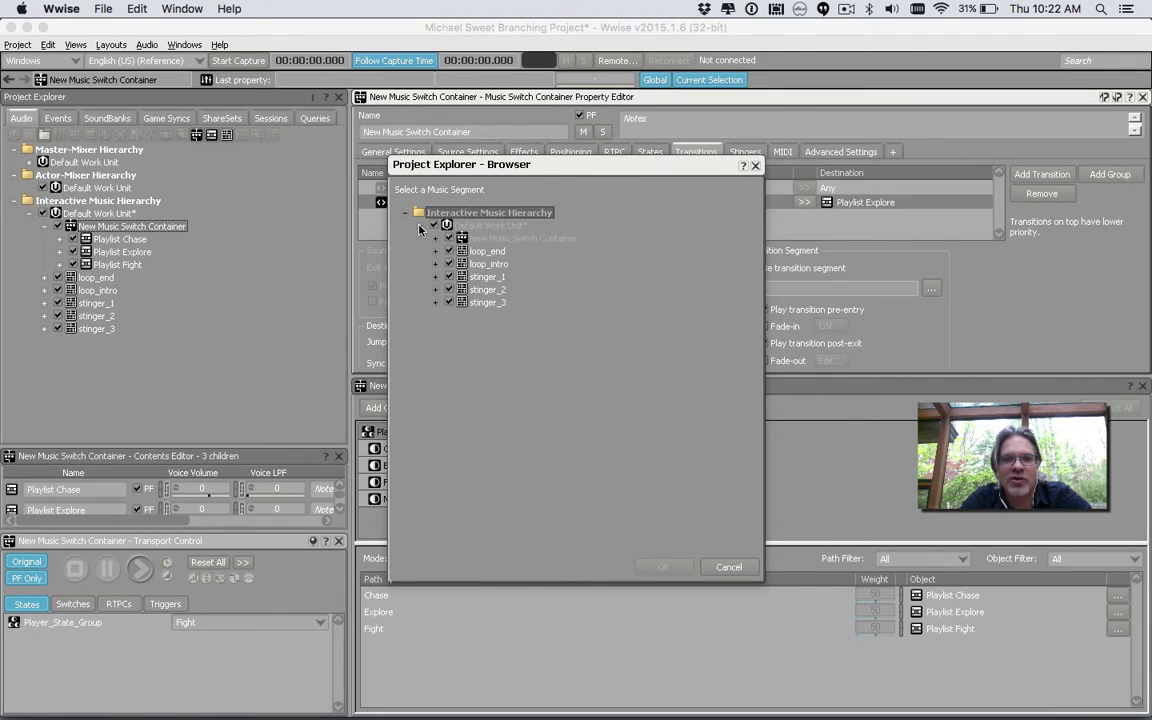
{"action": "double_click", "coordinate": [489, 264]}
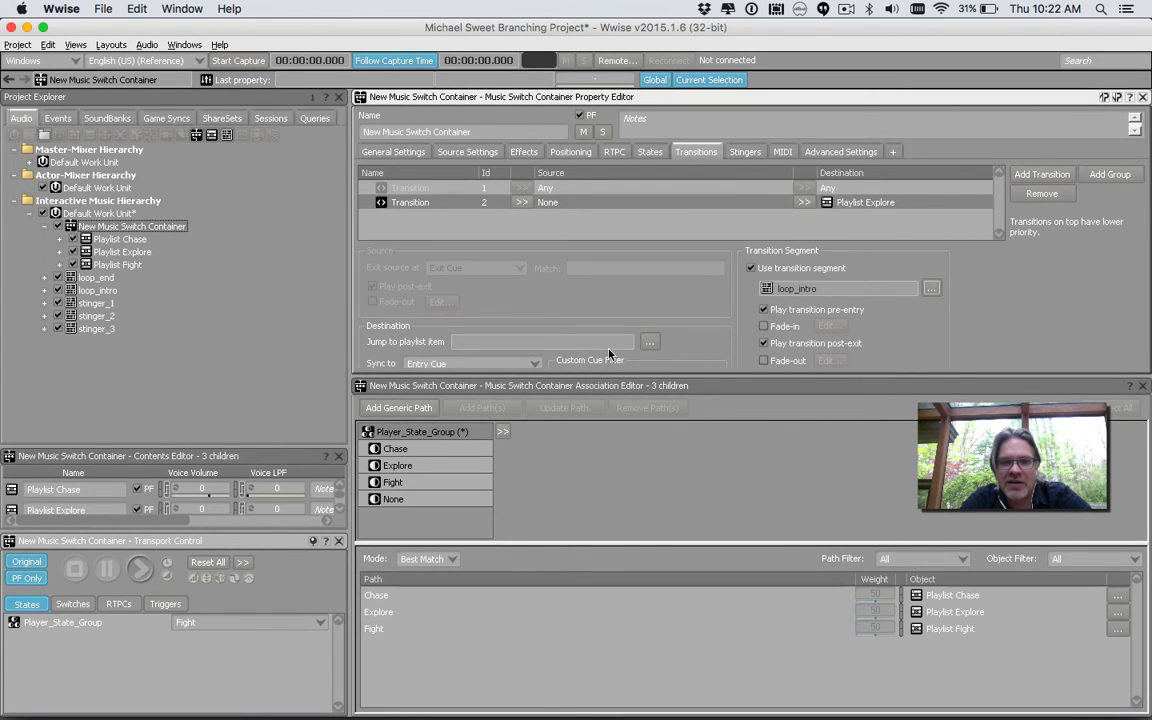
Preview the switch container starting from the None state, switching Player_State_Group to Explore during playback, then stop
{"action": "left_click", "coordinate": [220, 622]}
{"action": "left_click", "coordinate": [219, 634]}
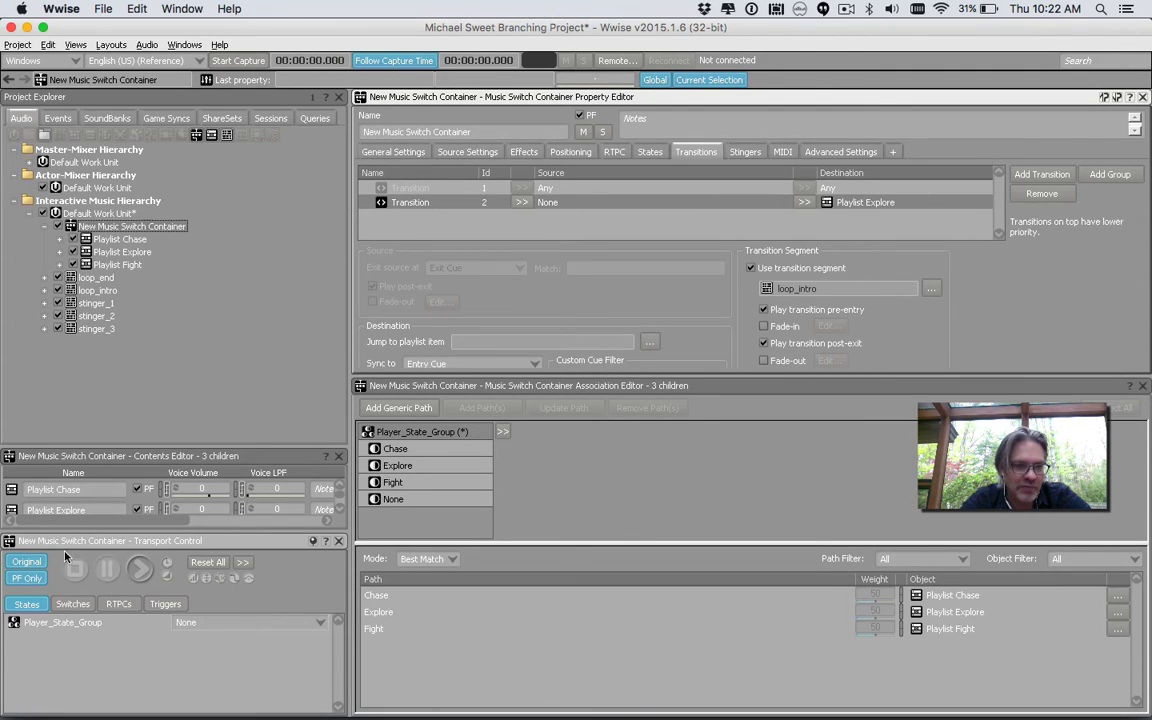
{"action": "left_click", "coordinate": [140, 570]}
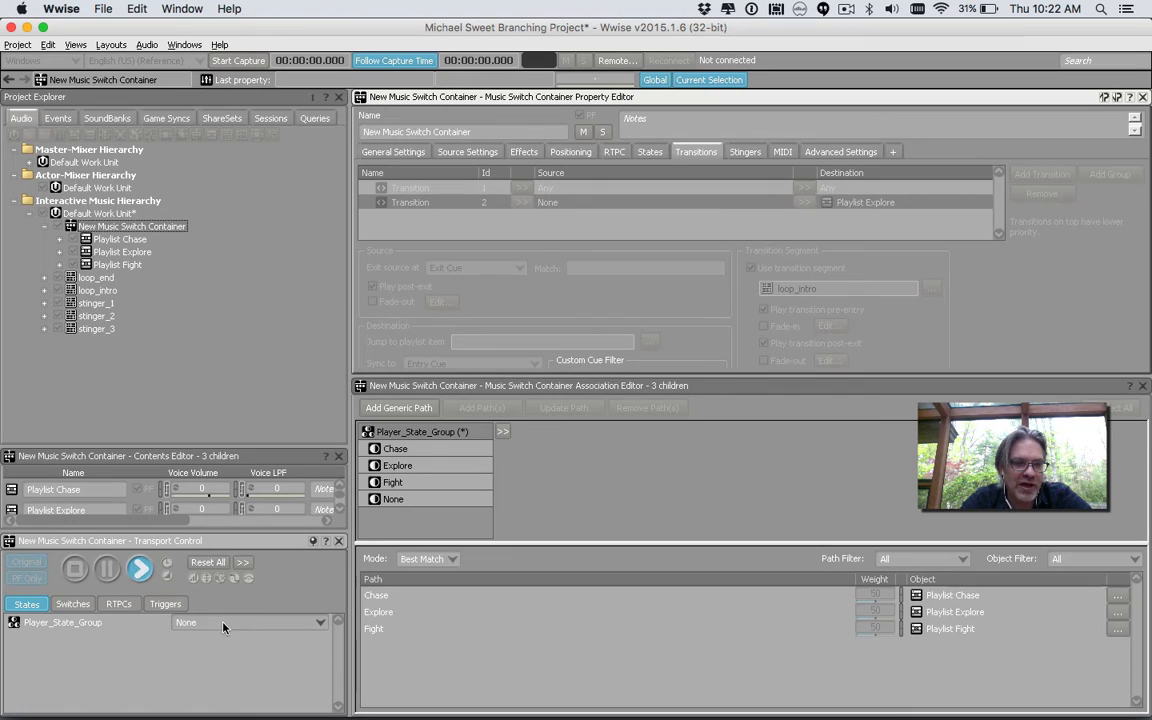
{"action": "left_click", "coordinate": [221, 622]}
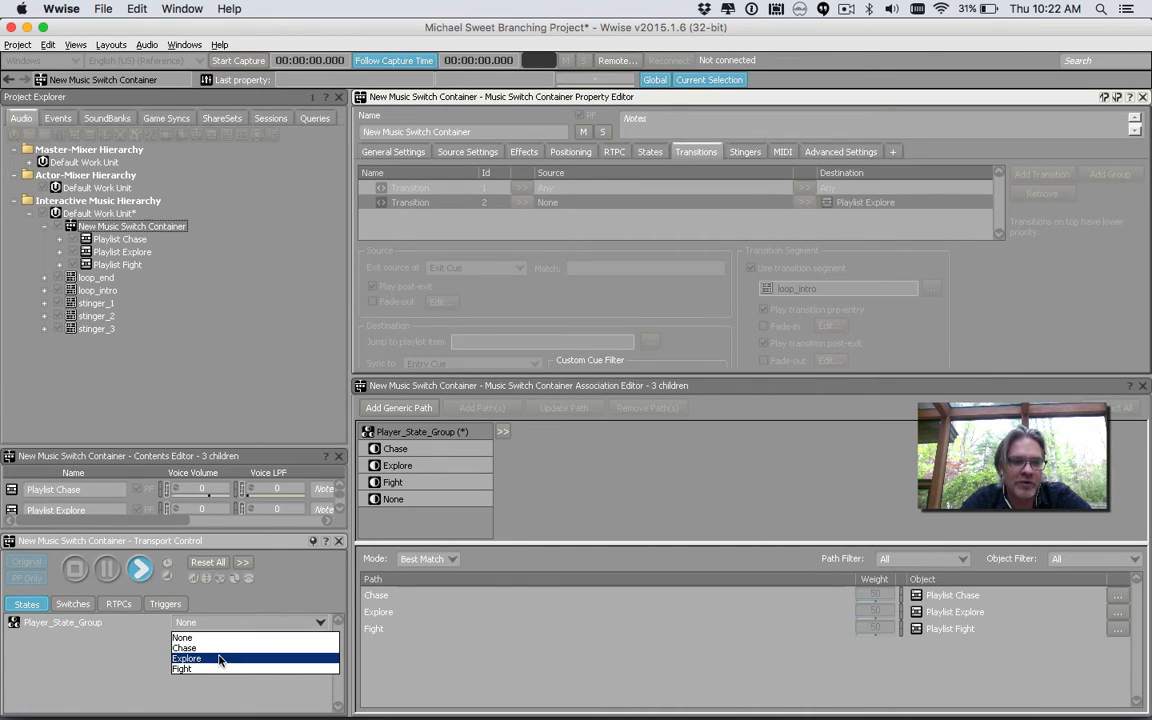
{"action": "left_click", "coordinate": [220, 658]}
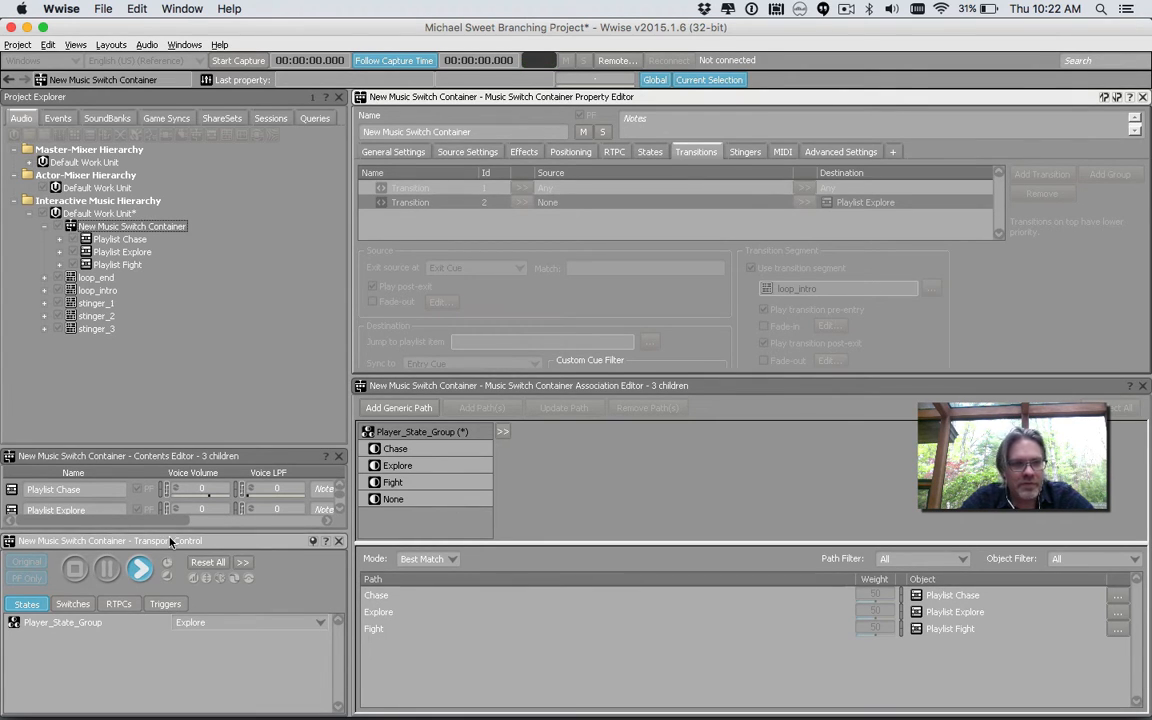
{"action": "left_click", "coordinate": [73, 569]}
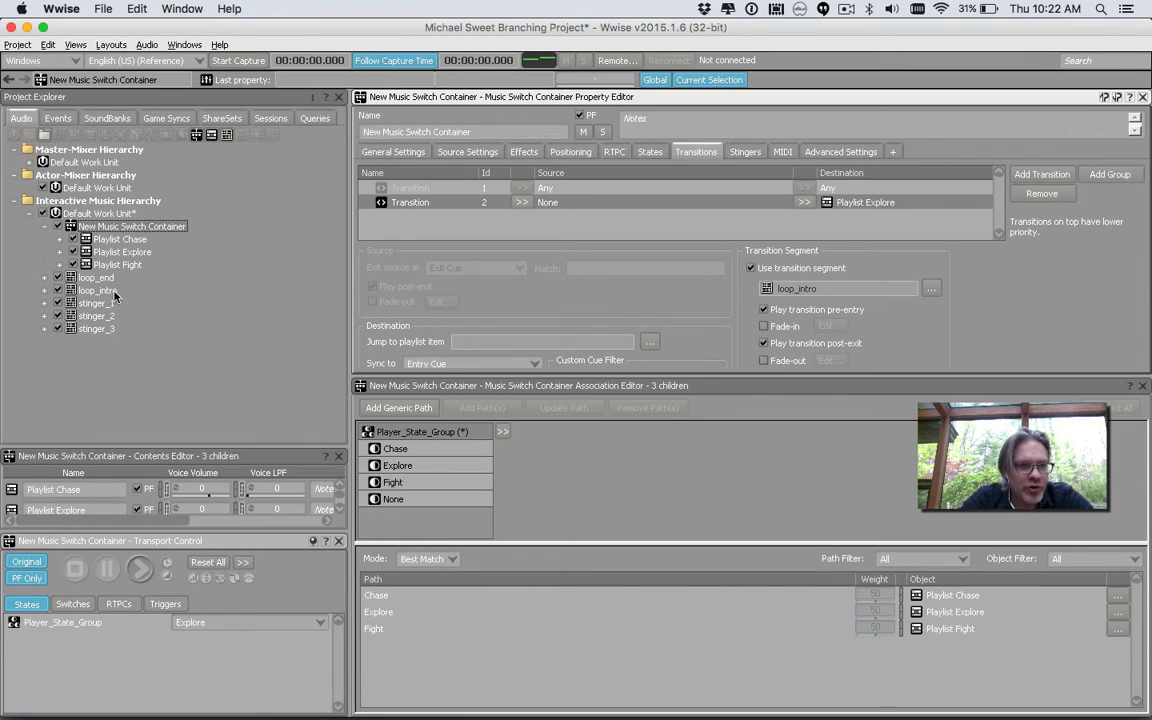
Select the loop_intro segment and audition it briefly
{"action": "left_click", "coordinate": [110, 290]}
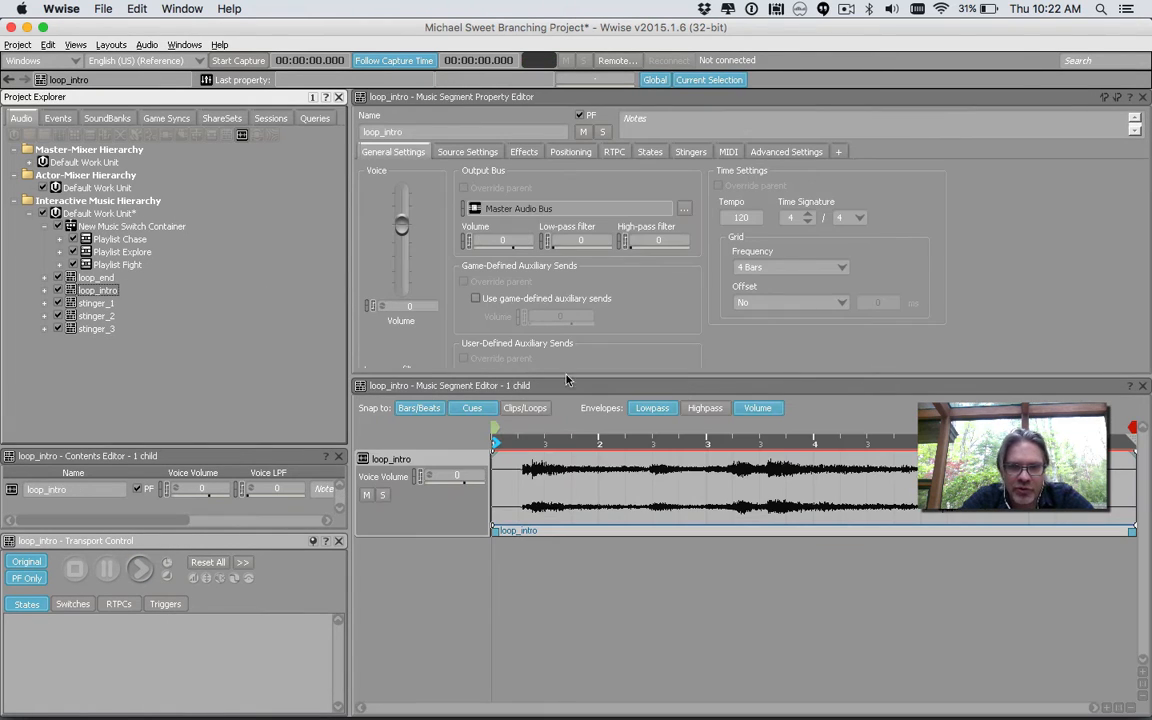
{"action": "left_click", "coordinate": [141, 569]}
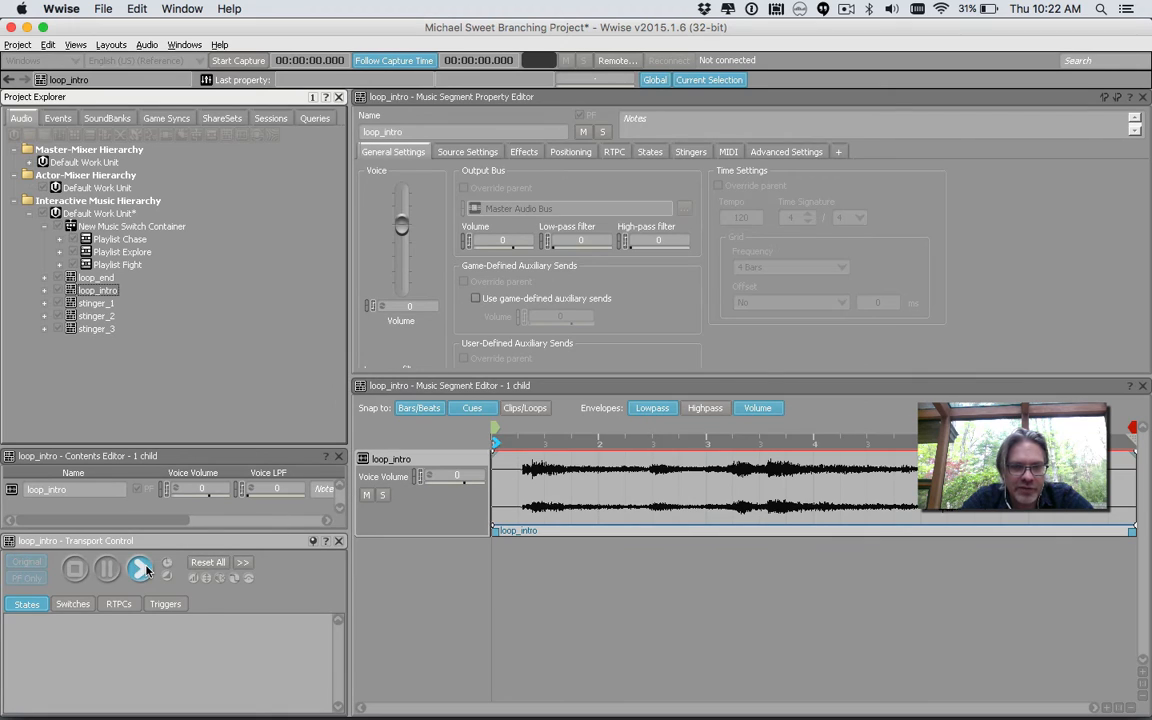
{"action": "left_click", "coordinate": [75, 571]}
Preview the switch container again from None, switching Player_State_Group to Explore and then to Chase
{"action": "left_click", "coordinate": [160, 226]}
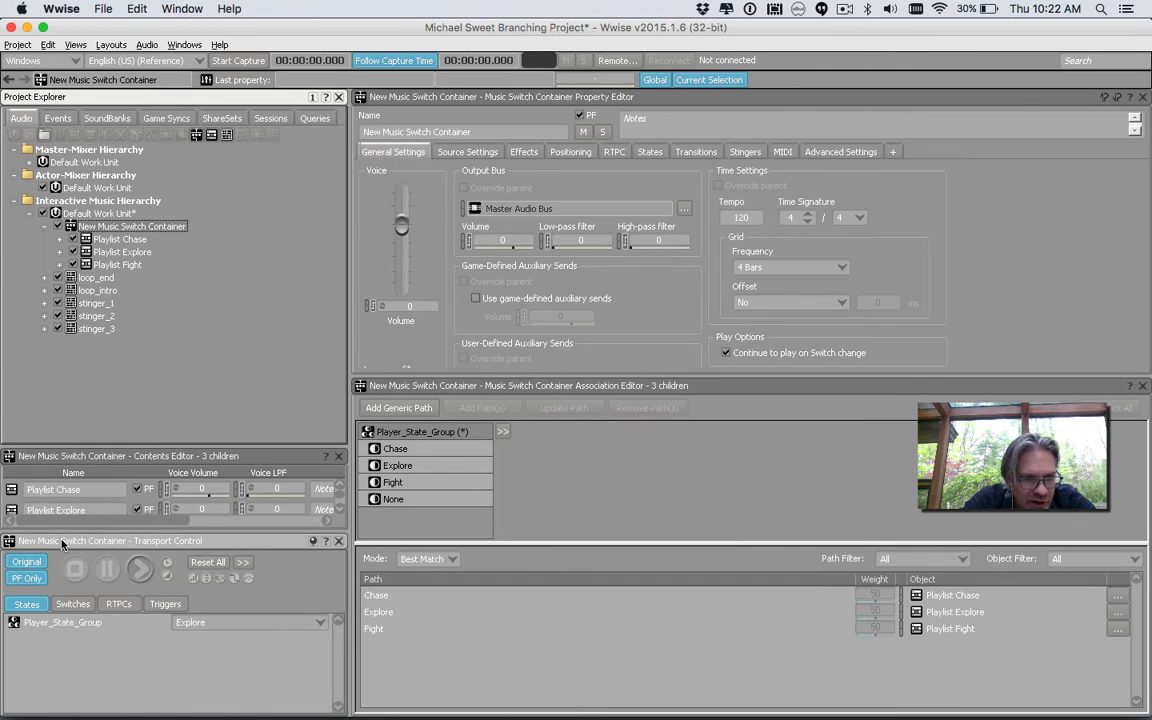
{"action": "left_click", "coordinate": [238, 621]}
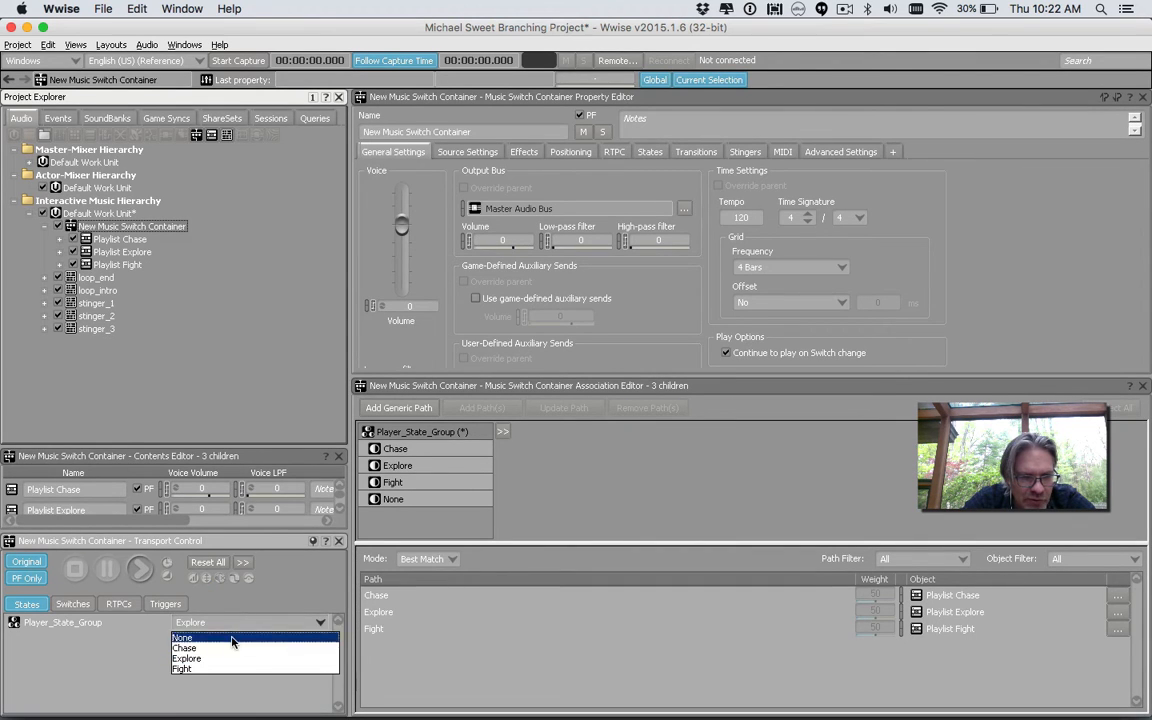
{"action": "left_click", "coordinate": [237, 633]}
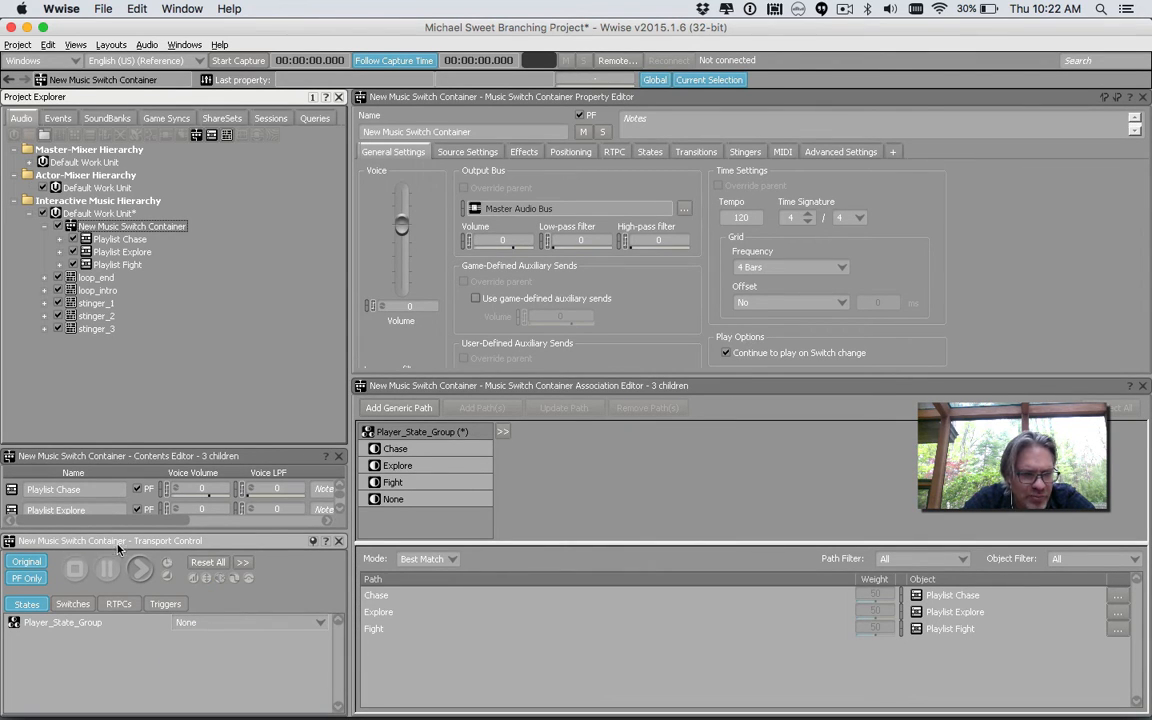
{"action": "left_click", "coordinate": [140, 568]}
{"action": "left_click", "coordinate": [192, 626]}
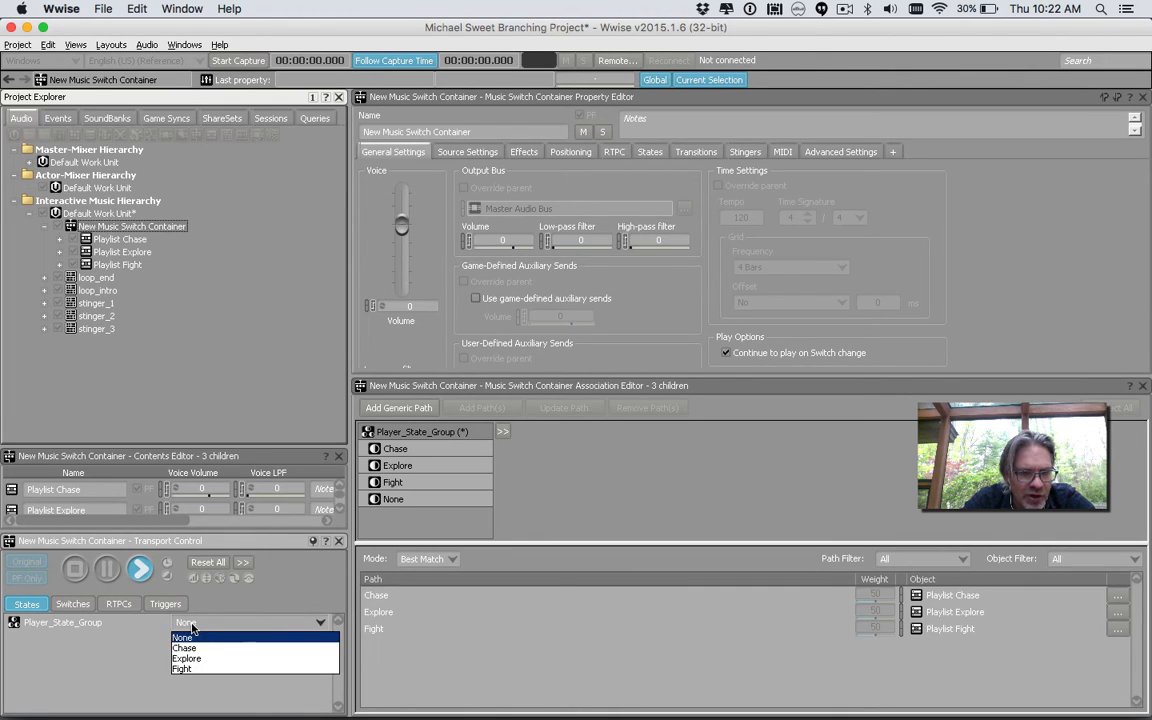
{"action": "left_click", "coordinate": [207, 660]}
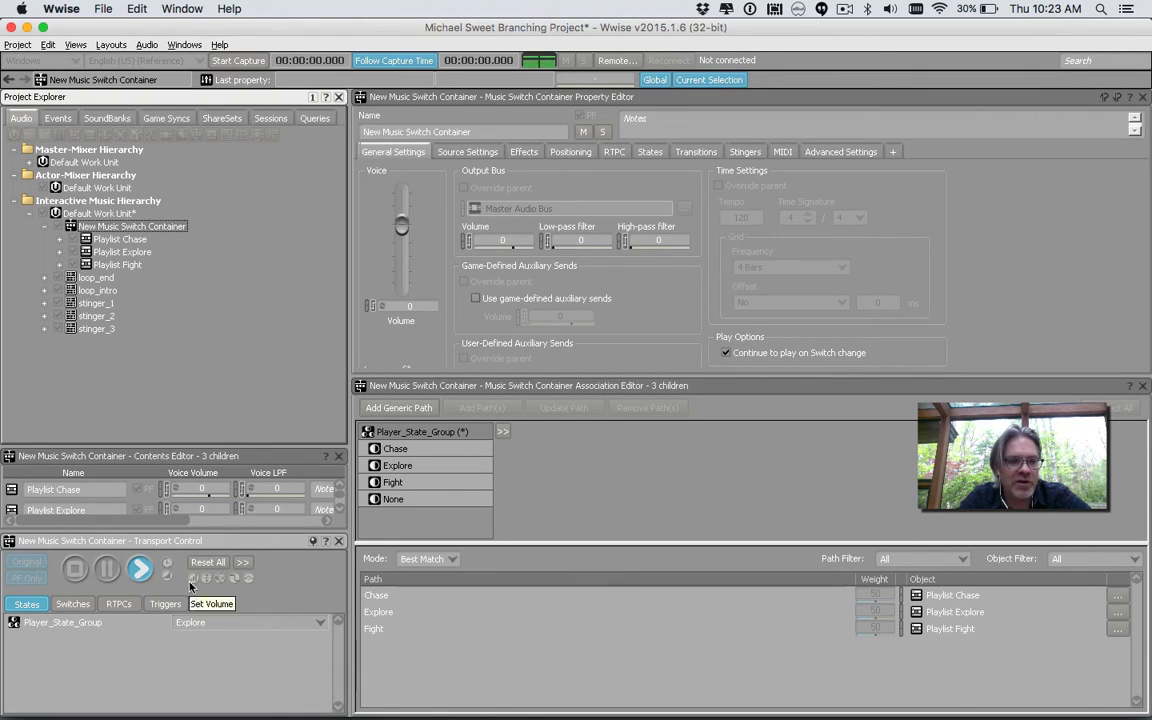
{"action": "left_click", "coordinate": [214, 632]}
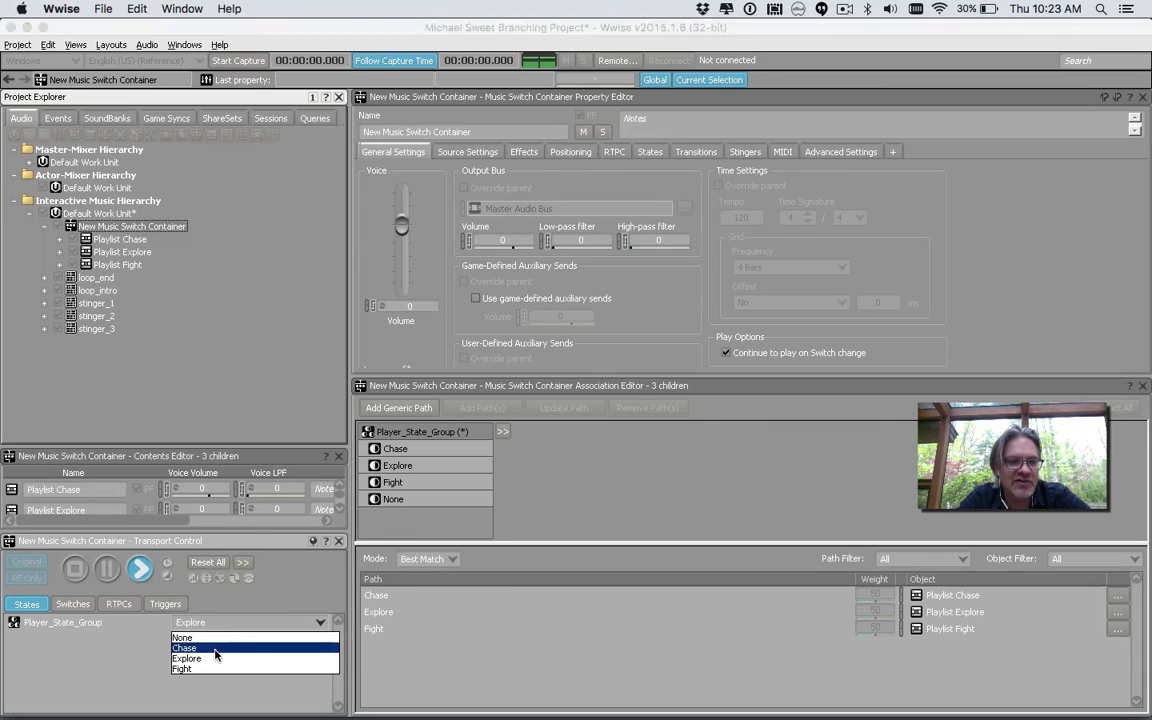
{"action": "left_click", "coordinate": [216, 647]}
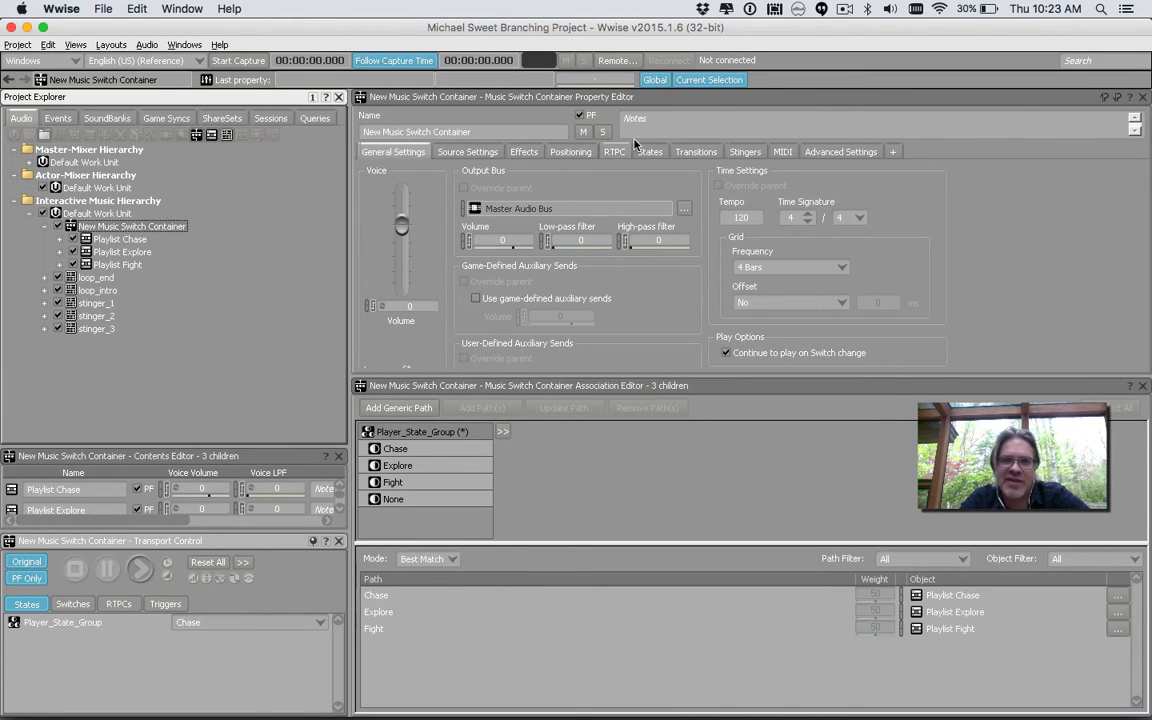
Add a third transition to the switch container with Playlist Fight as its source
{"action": "left_click", "coordinate": [696, 151]}
{"action": "left_click", "coordinate": [526, 205]}
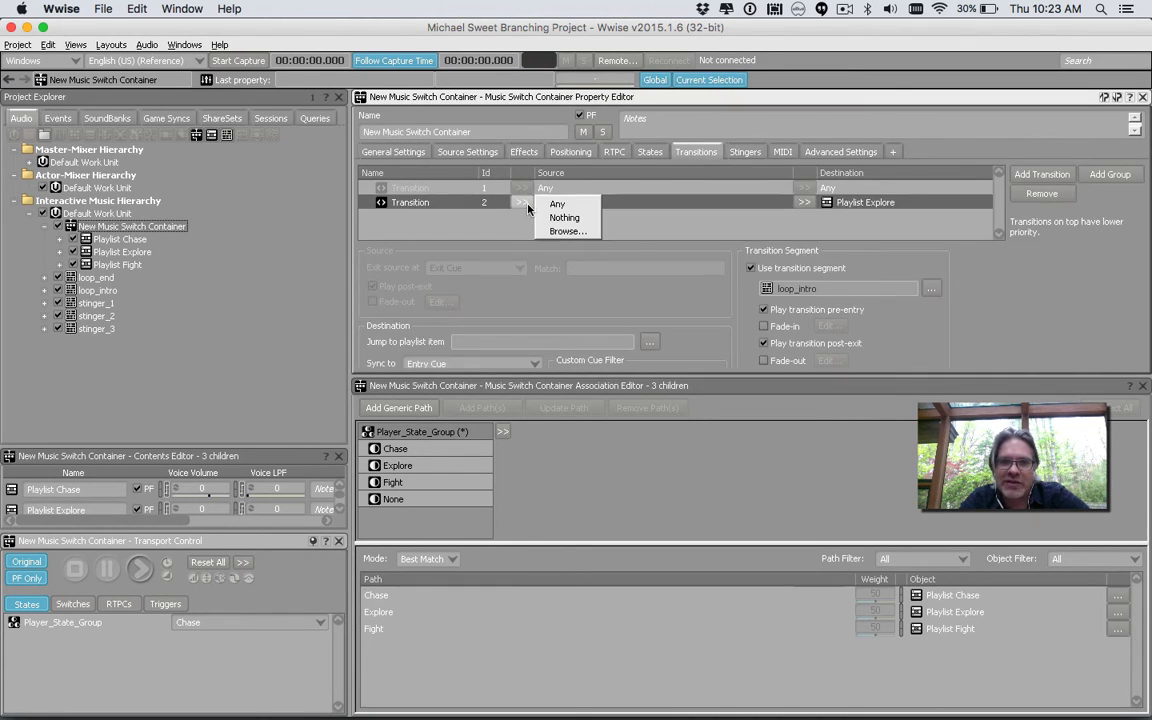
{"action": "left_click", "coordinate": [536, 205]}
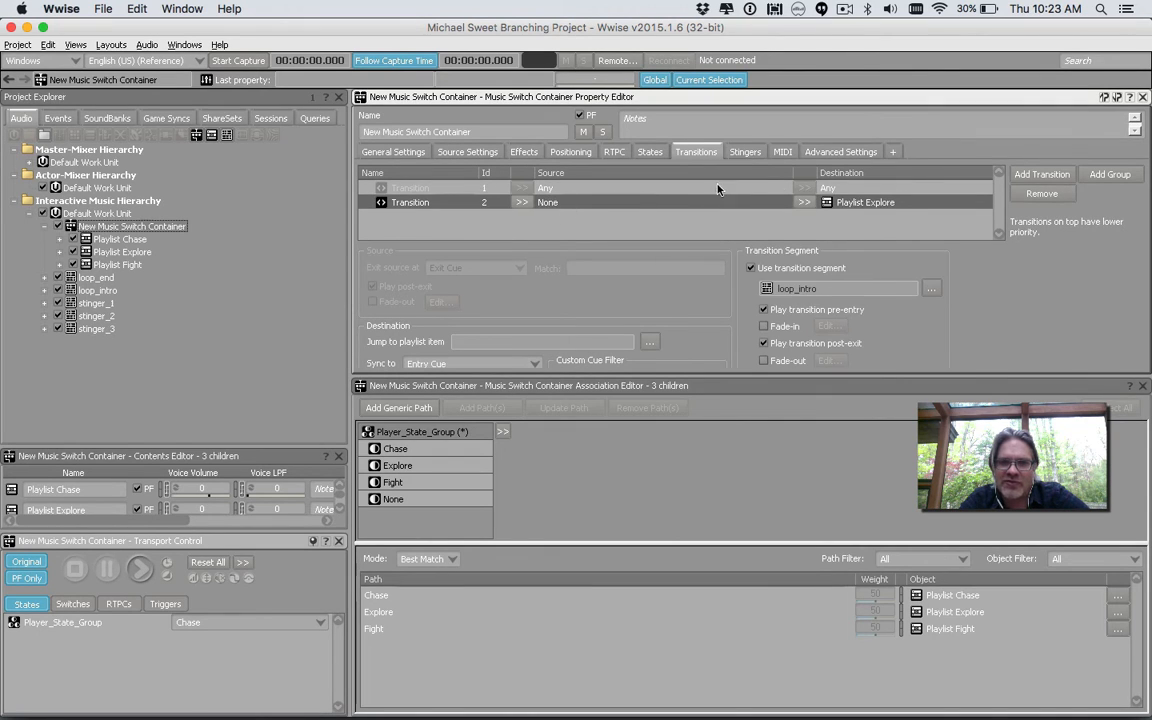
{"action": "left_click", "coordinate": [1040, 174]}
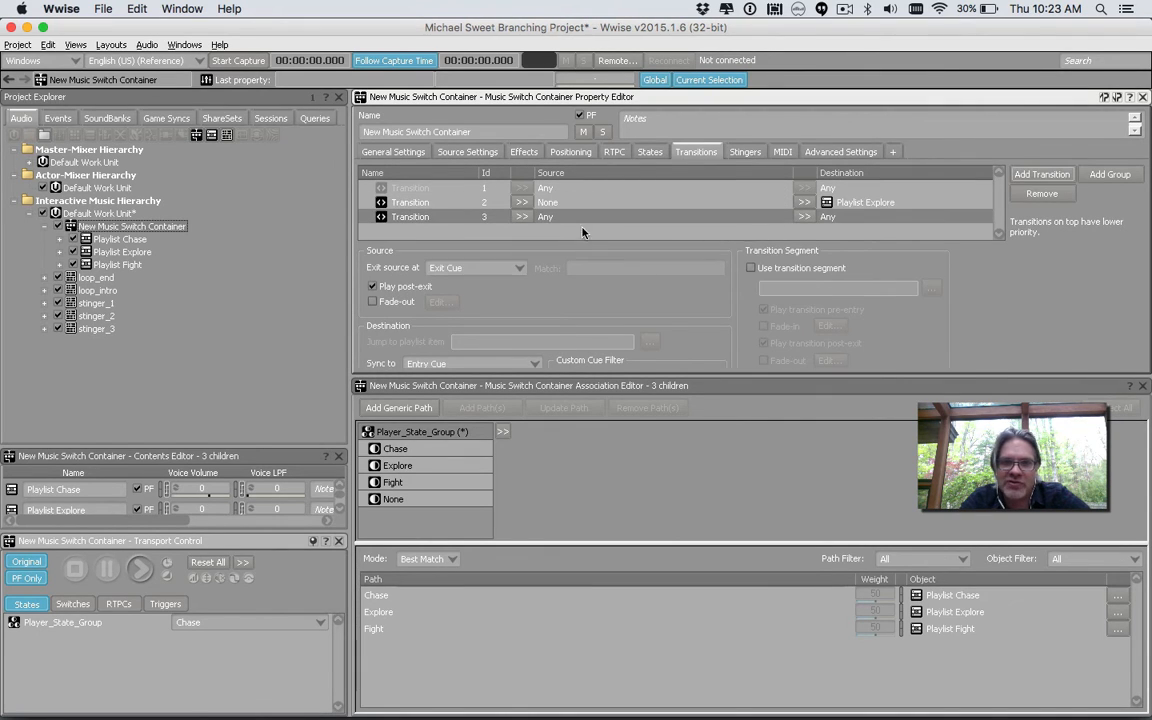
{"action": "left_click", "coordinate": [521, 216]}
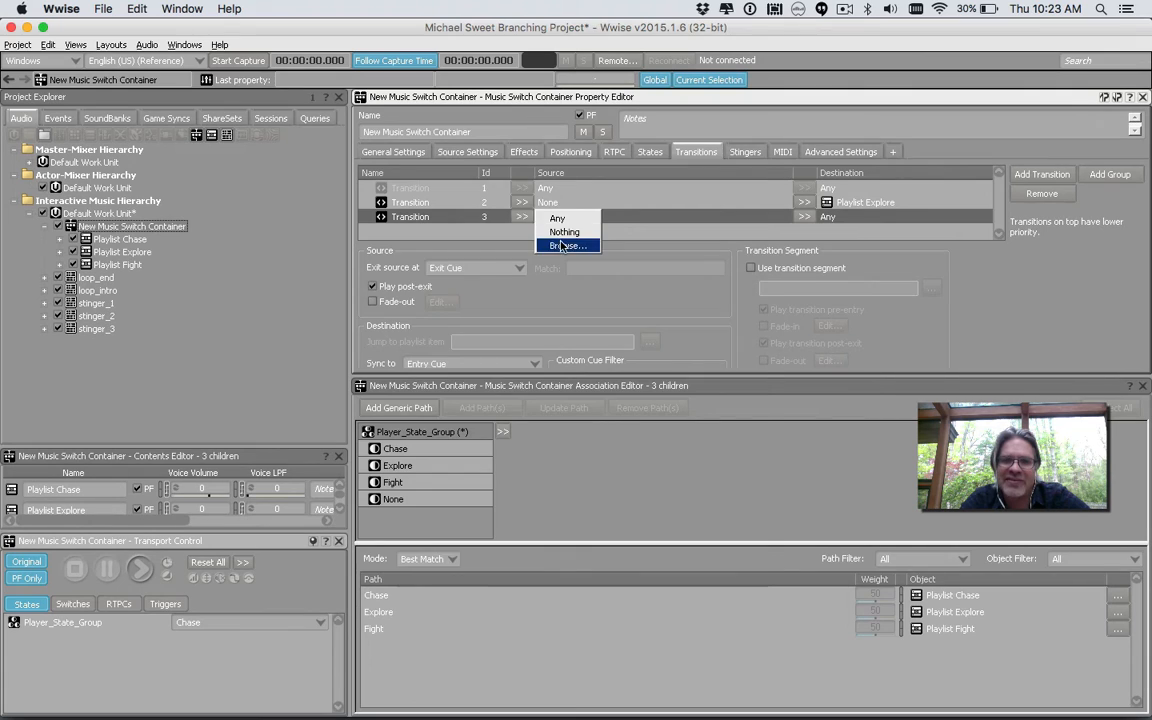
{"action": "left_click", "coordinate": [555, 247]}
{"action": "double_click", "coordinate": [480, 252]}
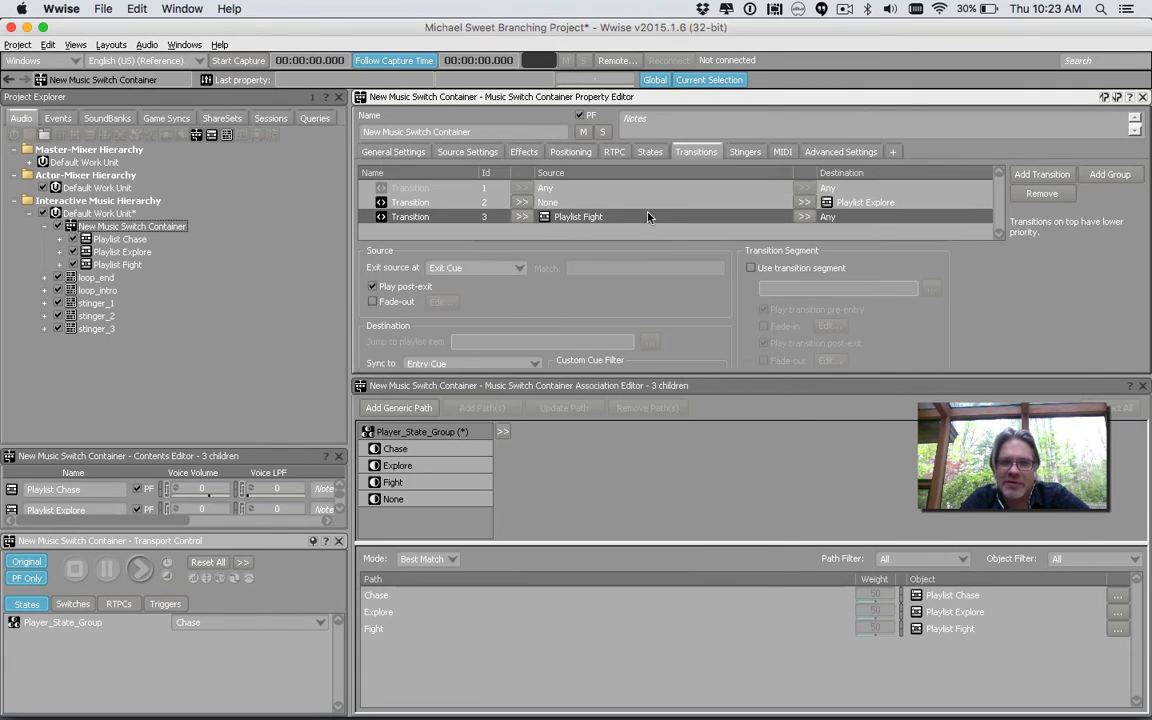
Set the third transition's destination to Nothing and use loop_end as its transition segment
{"action": "left_click", "coordinate": [806, 218]}
{"action": "left_click", "coordinate": [840, 232]}
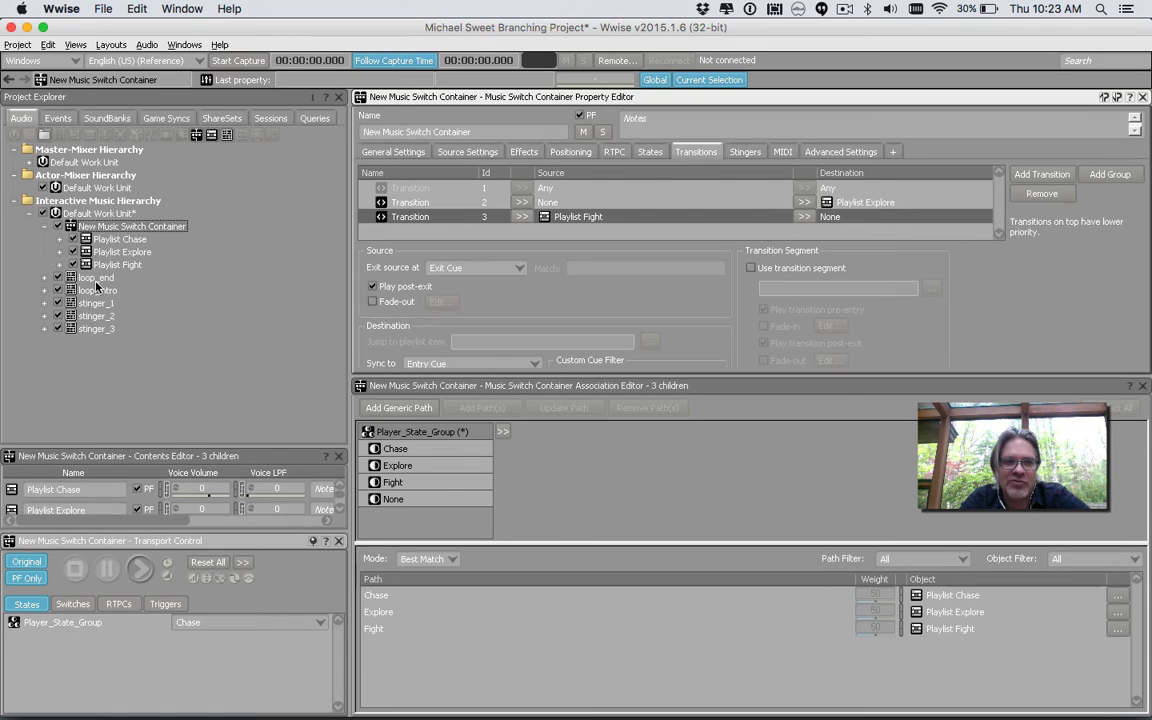
{"action": "left_click", "coordinate": [751, 270]}
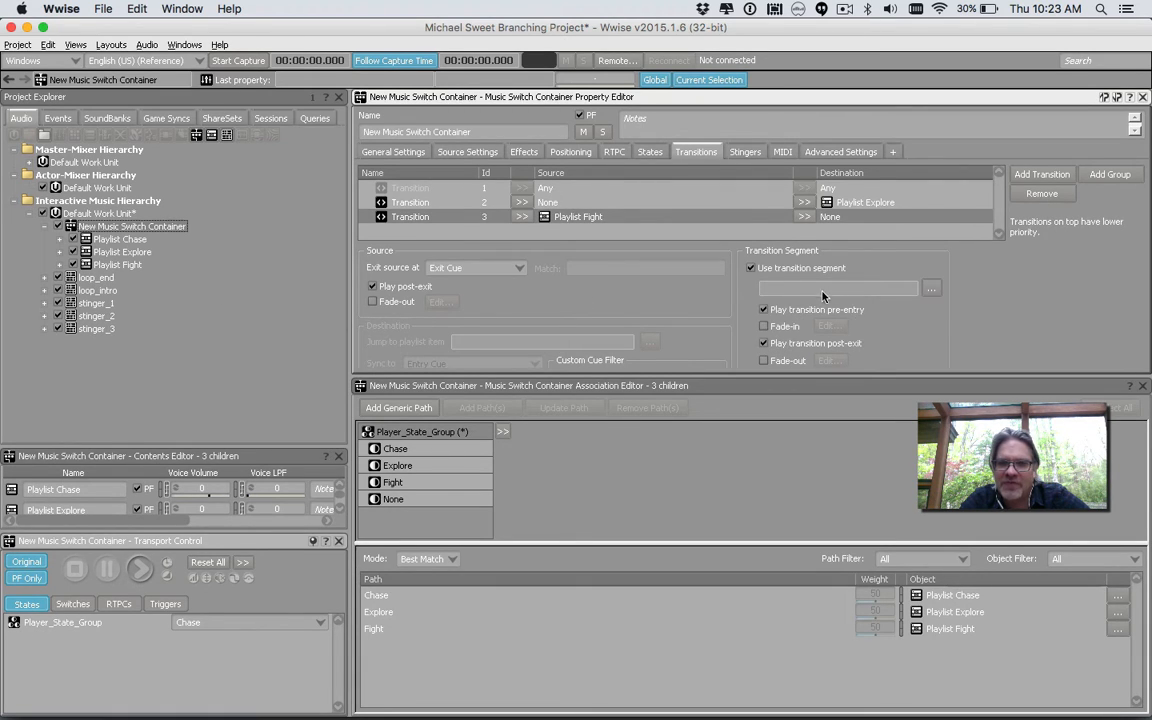
{"action": "left_click", "coordinate": [931, 288]}
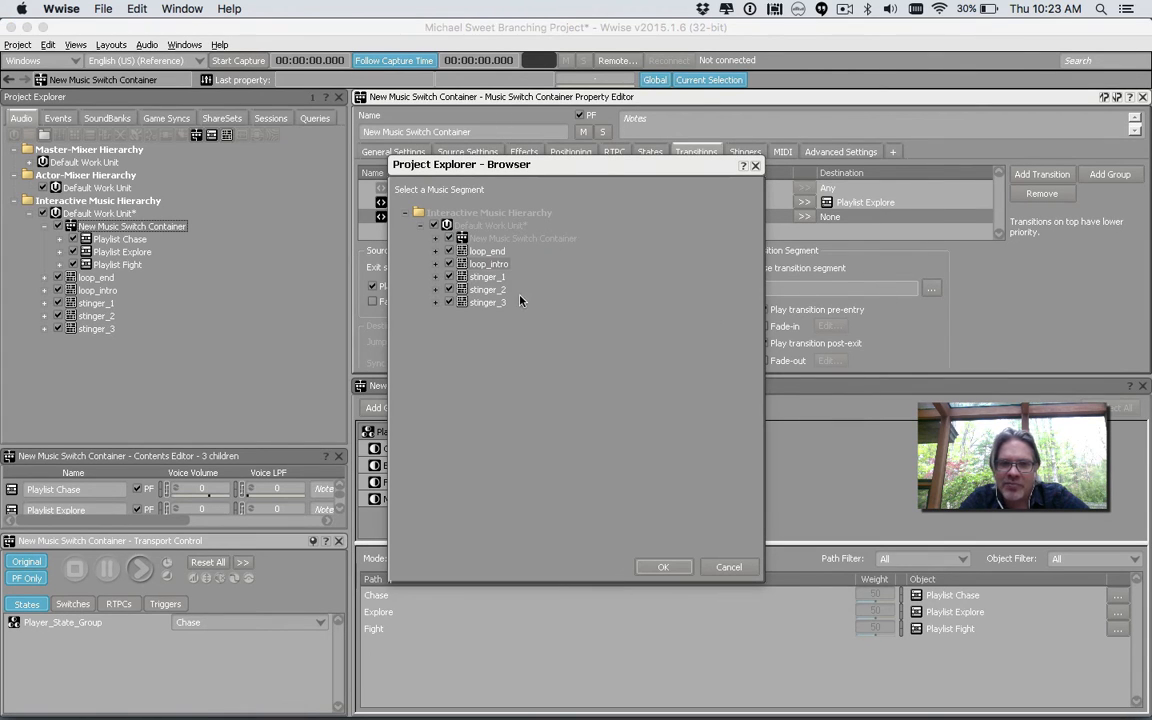
{"action": "double_click", "coordinate": [489, 252]}
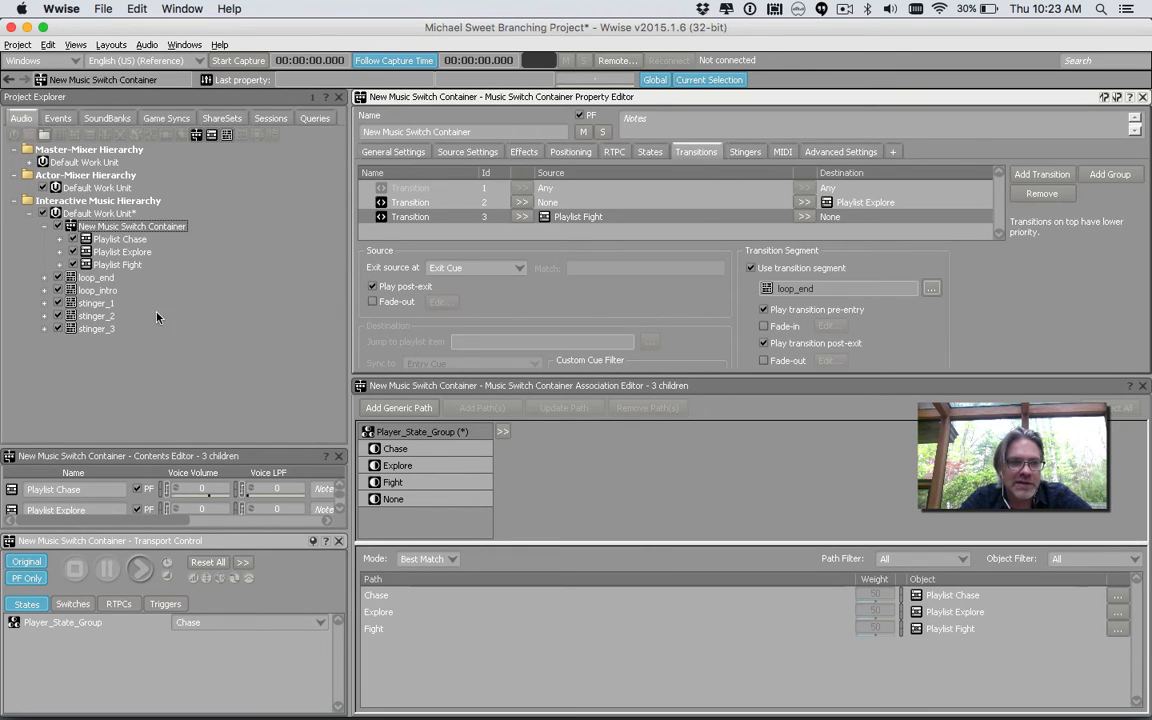
Preview the switch container with Player_State_Group set to Fight, then switch it to None and stop playback
{"action": "left_click", "coordinate": [122, 240]}
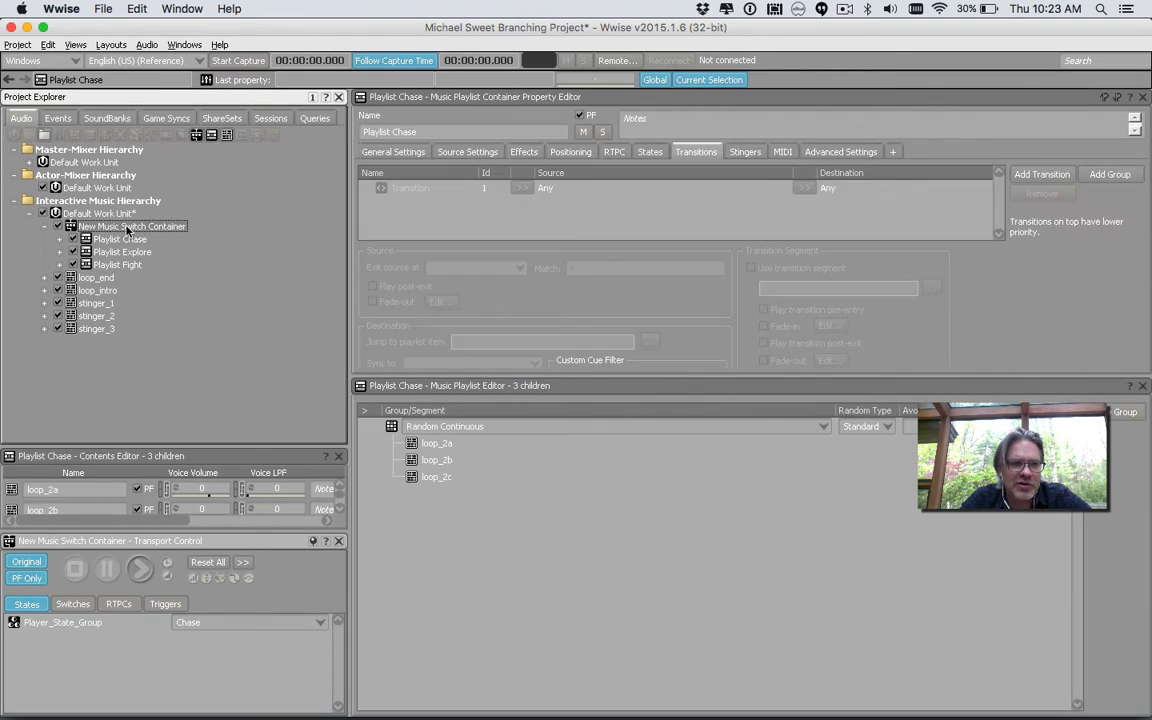
{"action": "left_click", "coordinate": [127, 227]}
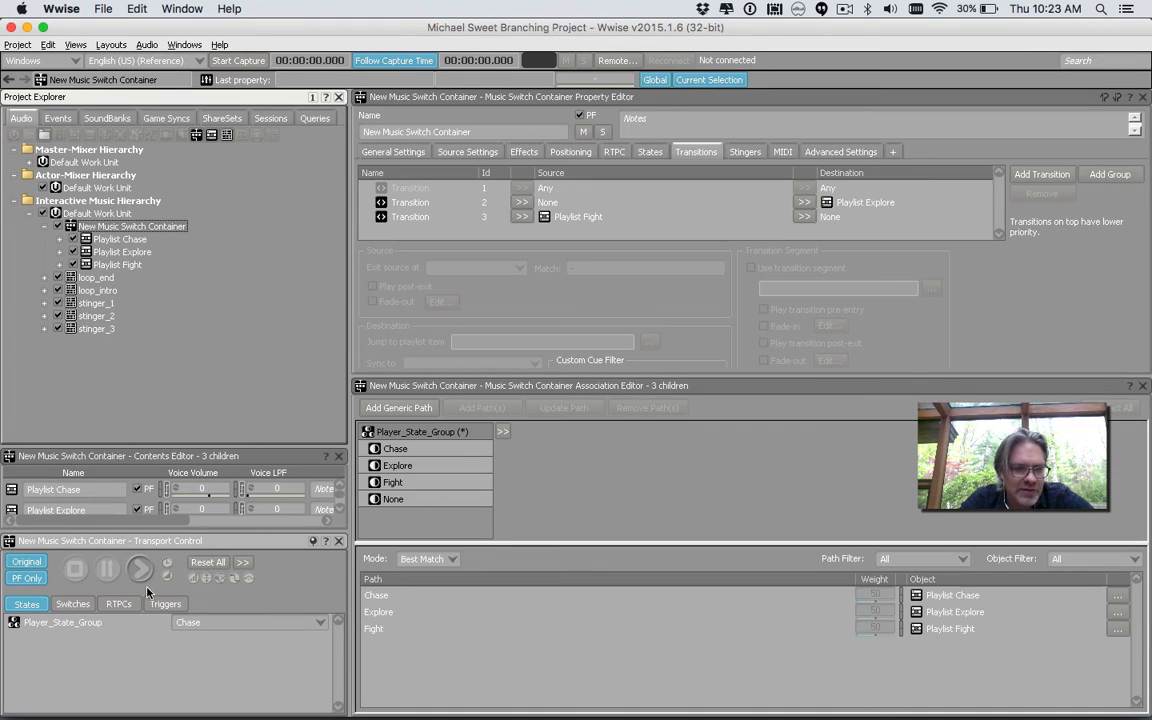
{"action": "left_click", "coordinate": [193, 623]}
{"action": "left_click", "coordinate": [200, 663]}
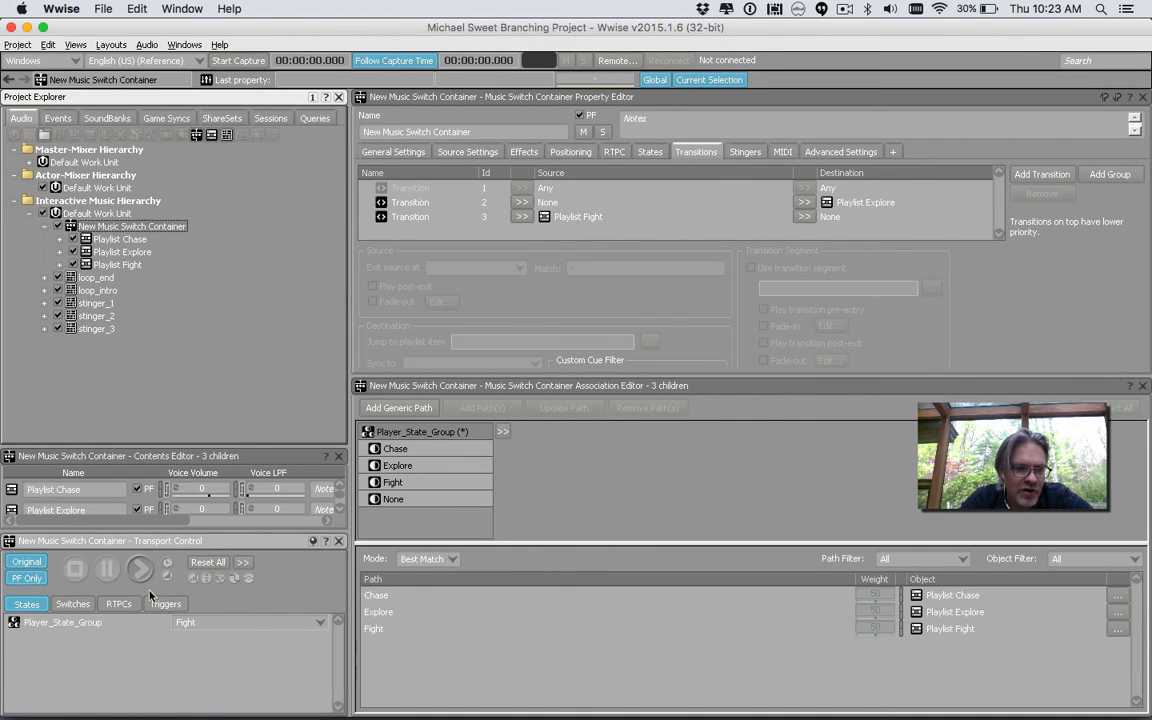
{"action": "left_click", "coordinate": [140, 568]}
{"action": "left_click", "coordinate": [200, 623]}
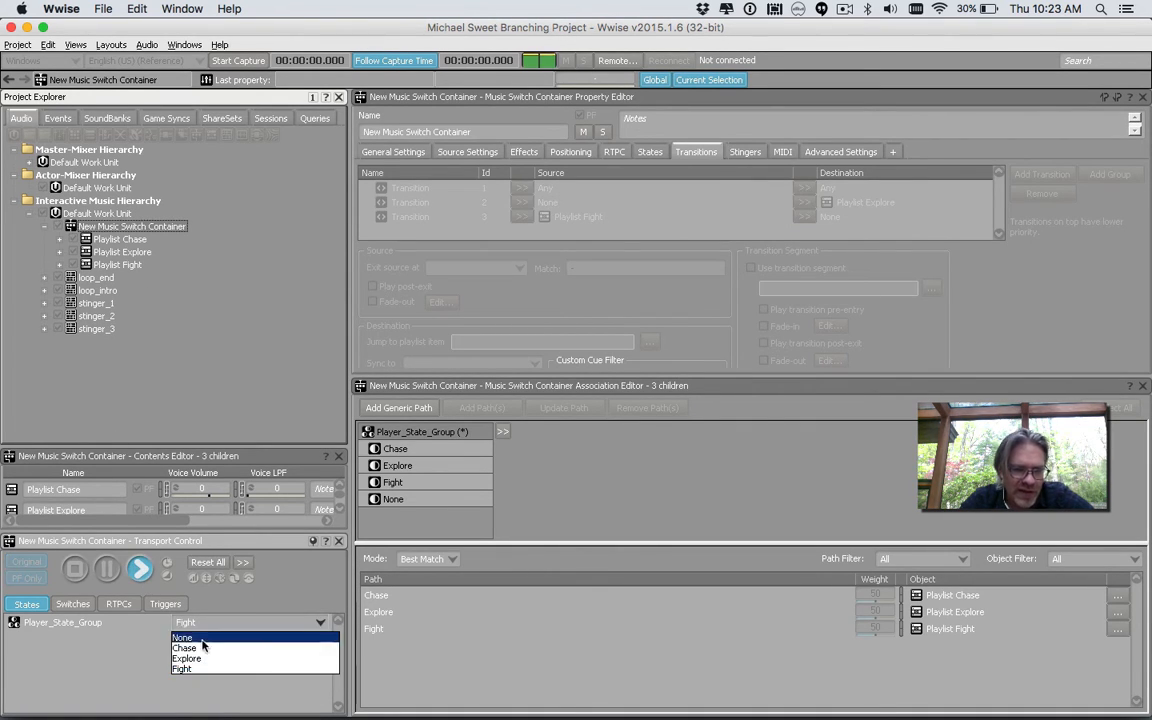
{"action": "left_click", "coordinate": [207, 639]}
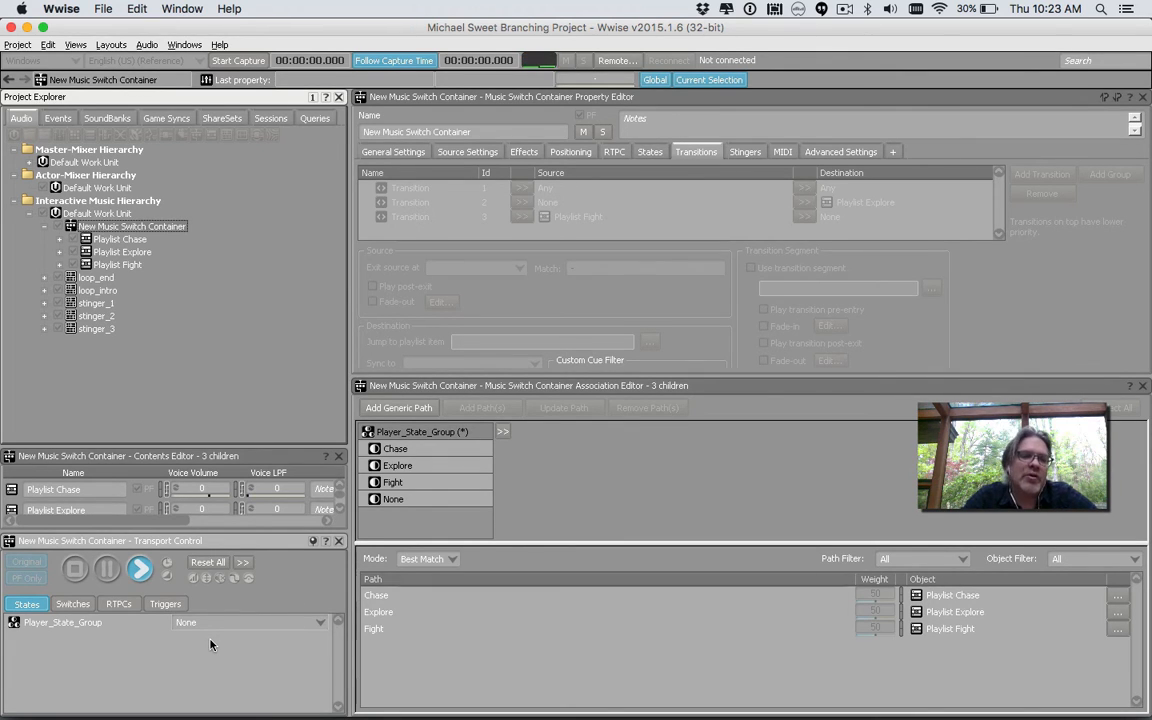
{"action": "left_click", "coordinate": [75, 569]}
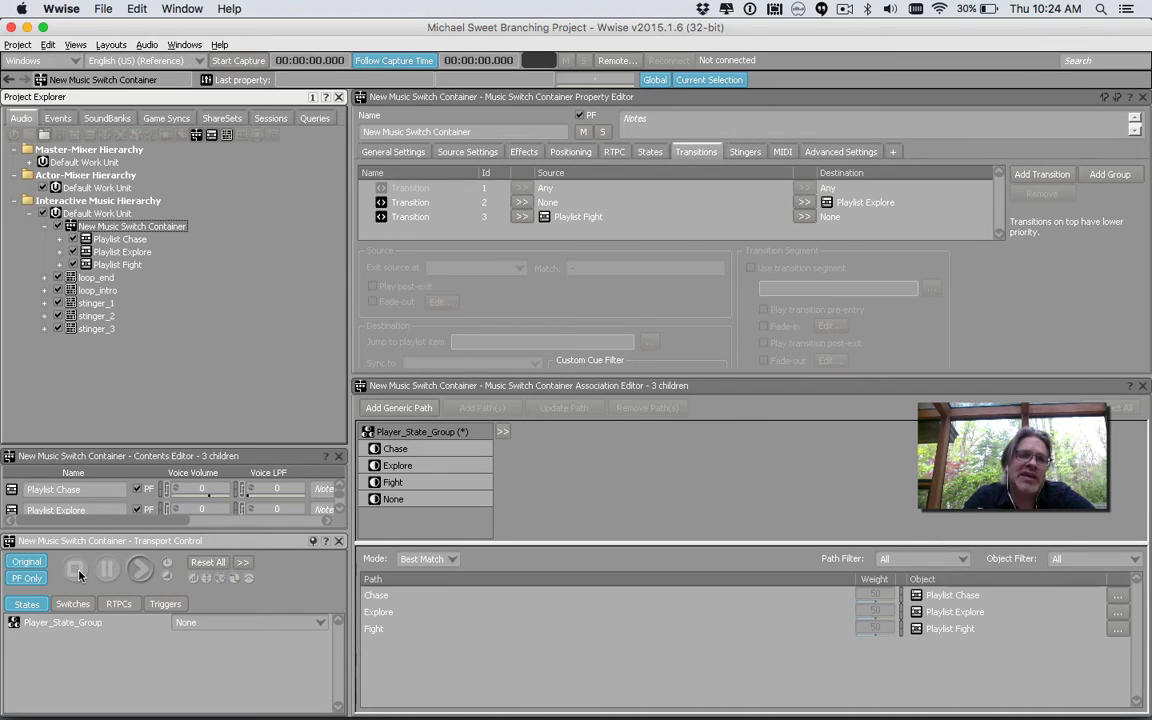
Create a new trigger in the Triggers work unit of Game Syncs, named stinger_1
{"action": "left_click", "coordinate": [150, 118]}
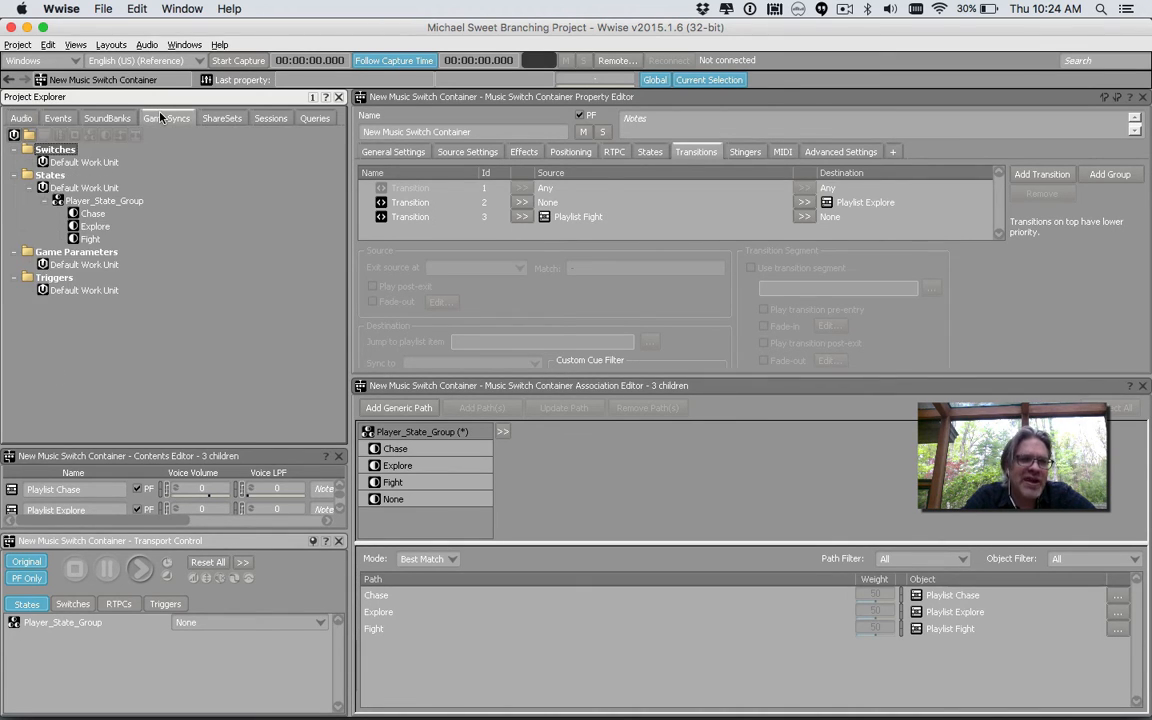
{"action": "left_click", "coordinate": [75, 292]}
{"action": "right_click", "coordinate": [76, 295]}
{"action": "mouse_move", "coordinate": [95, 305]}
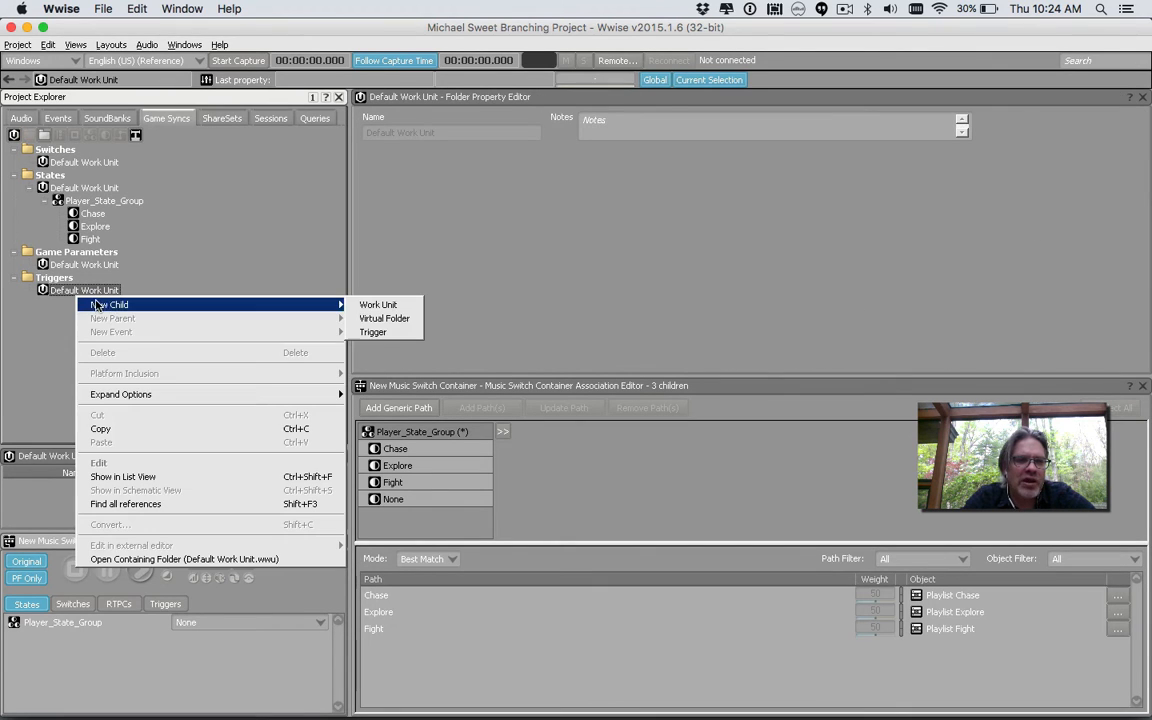
{"action": "left_click", "coordinate": [368, 331]}
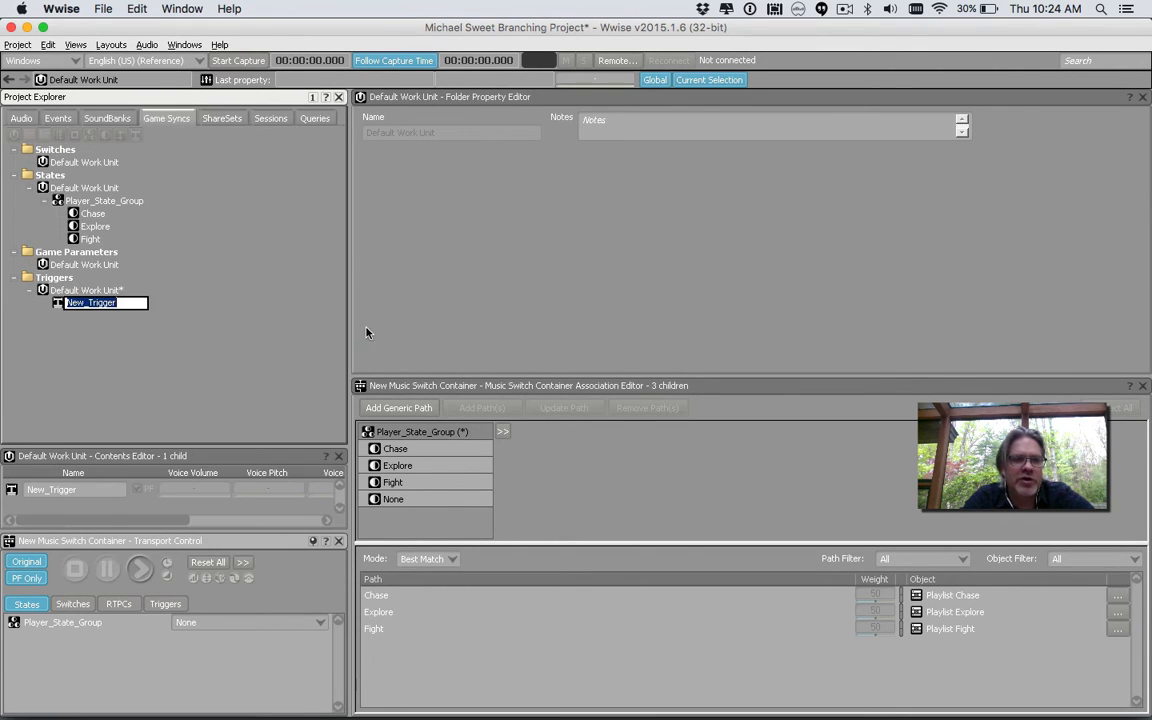
{"action": "type", "text": "stinger_1"}
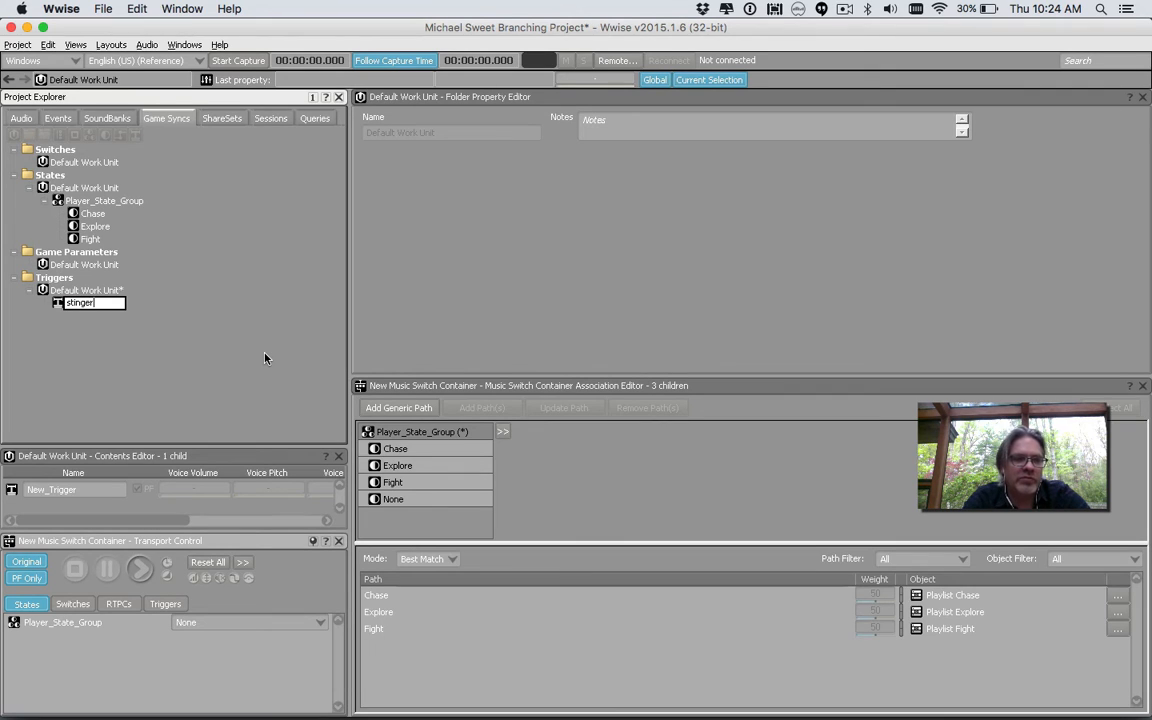
{"action": "key", "text": "Return"}
Rename the new trigger to trigger_1
{"action": "left_click", "coordinate": [88, 291]}
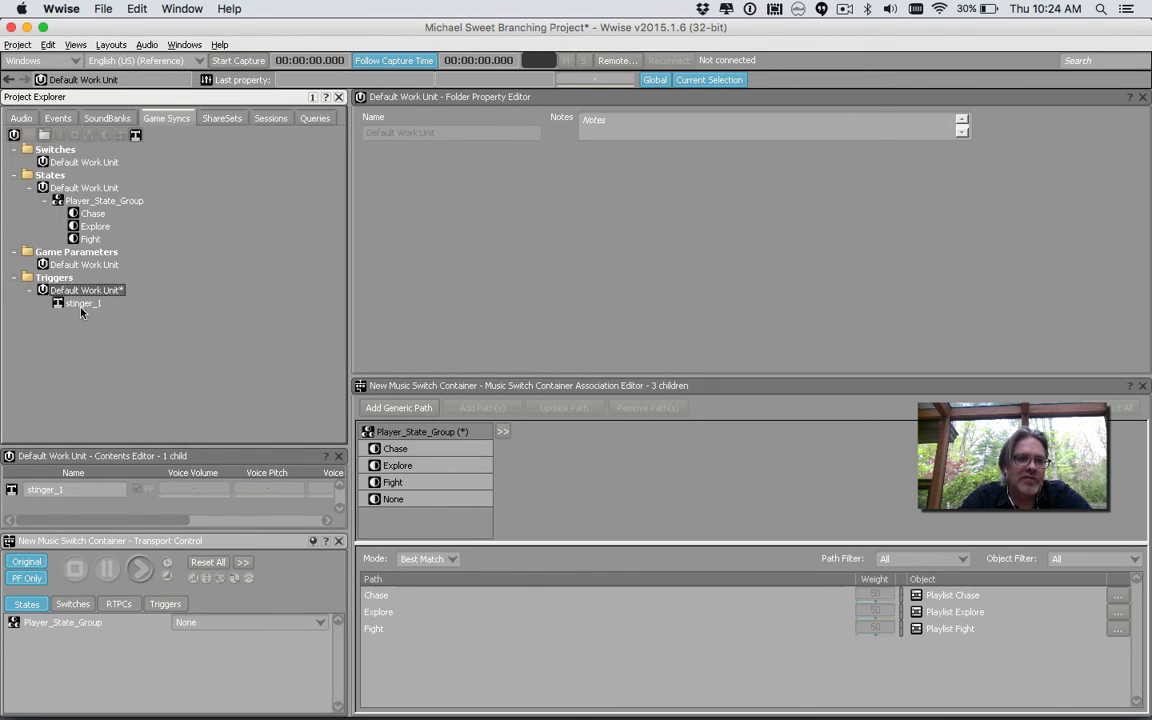
{"action": "right_click", "coordinate": [84, 305]}
{"action": "mouse_move", "coordinate": [128, 344]}
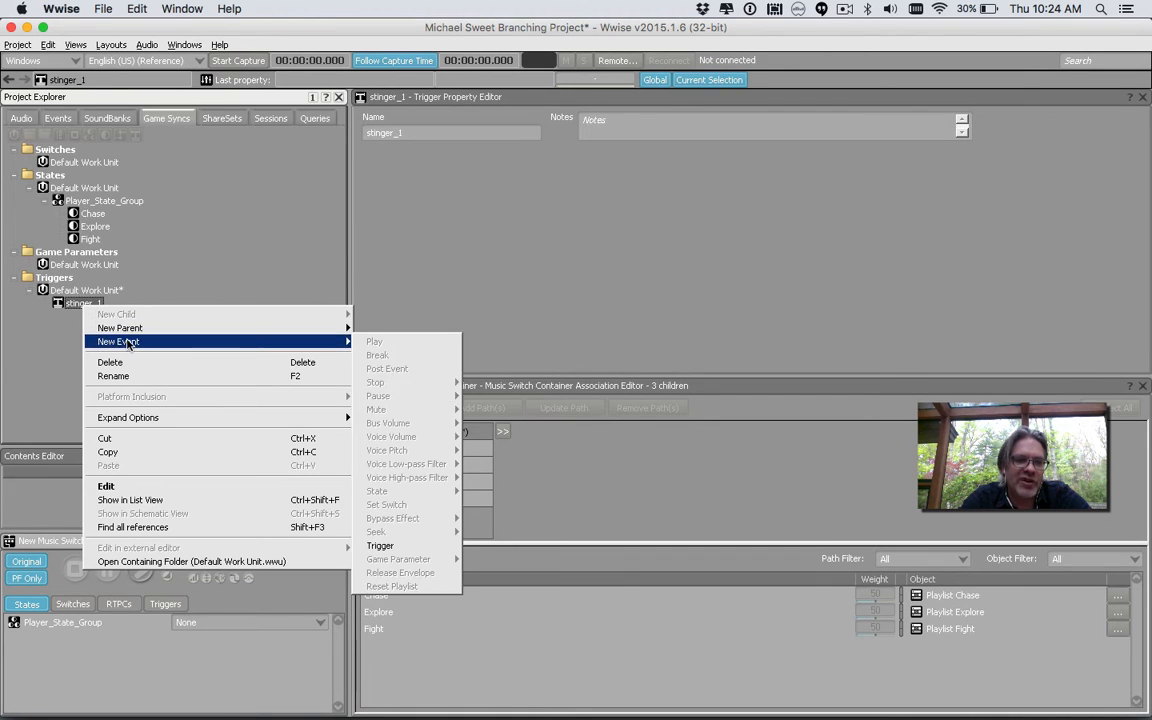
{"action": "left_click", "coordinate": [126, 377]}
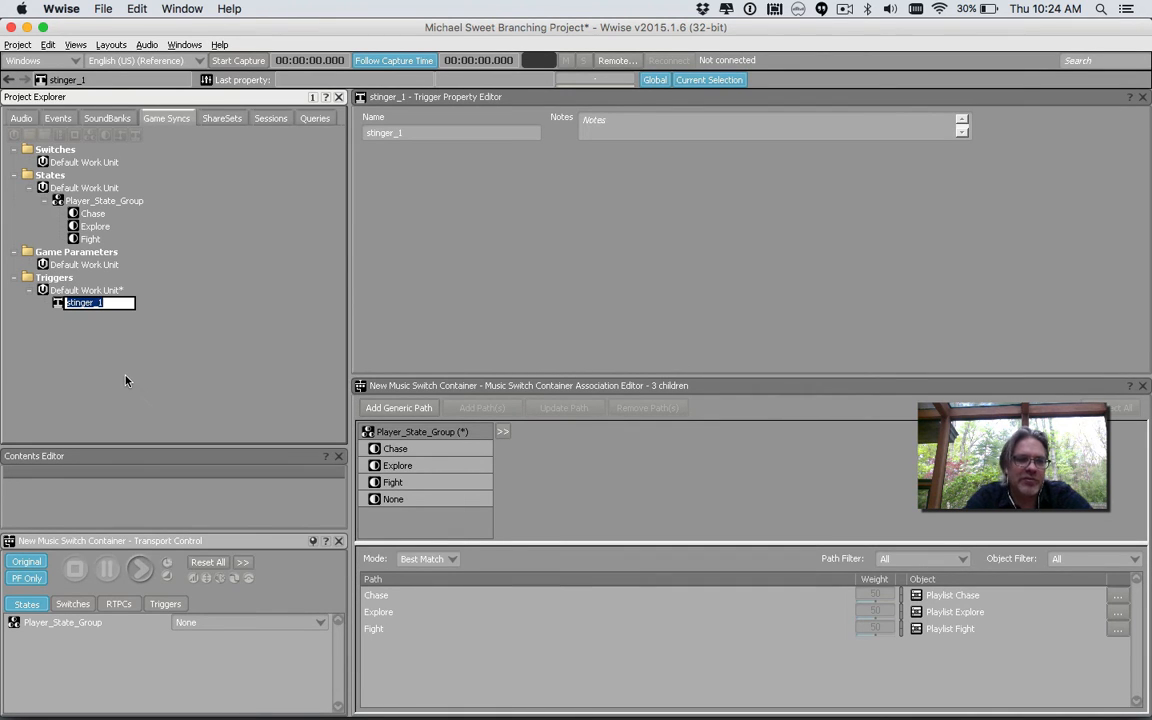
{"action": "type", "text": "trigg"}
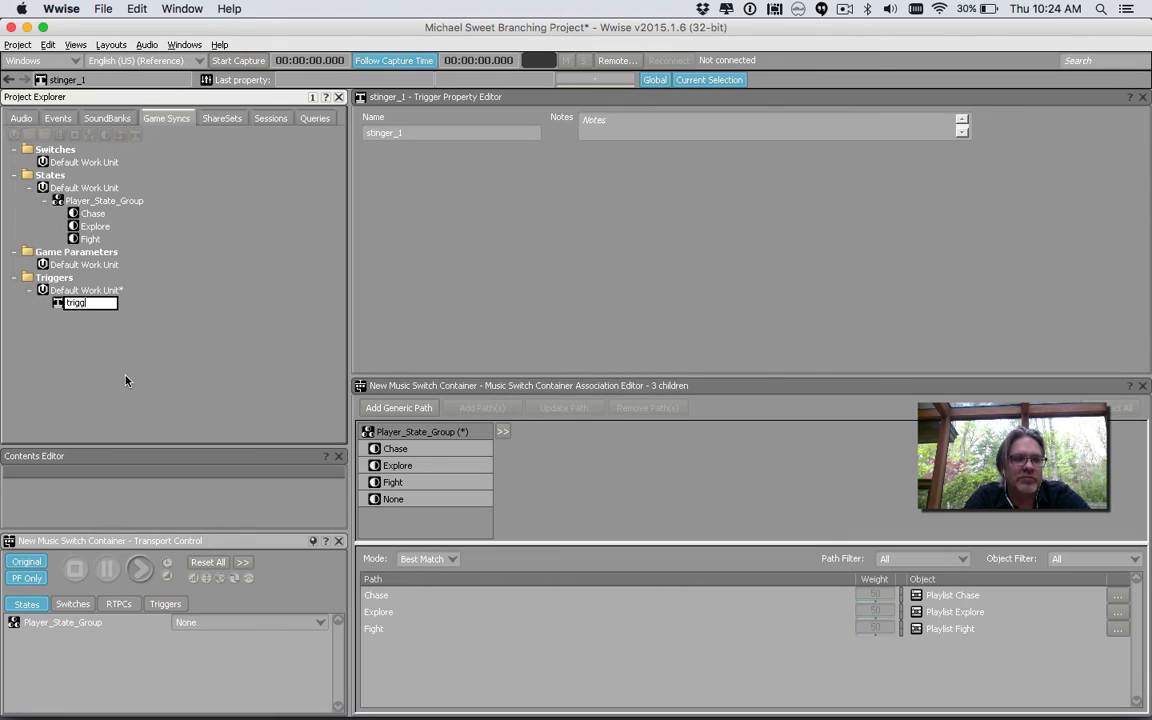
{"action": "type", "text": "er_1"}
{"action": "key", "text": "Return"}
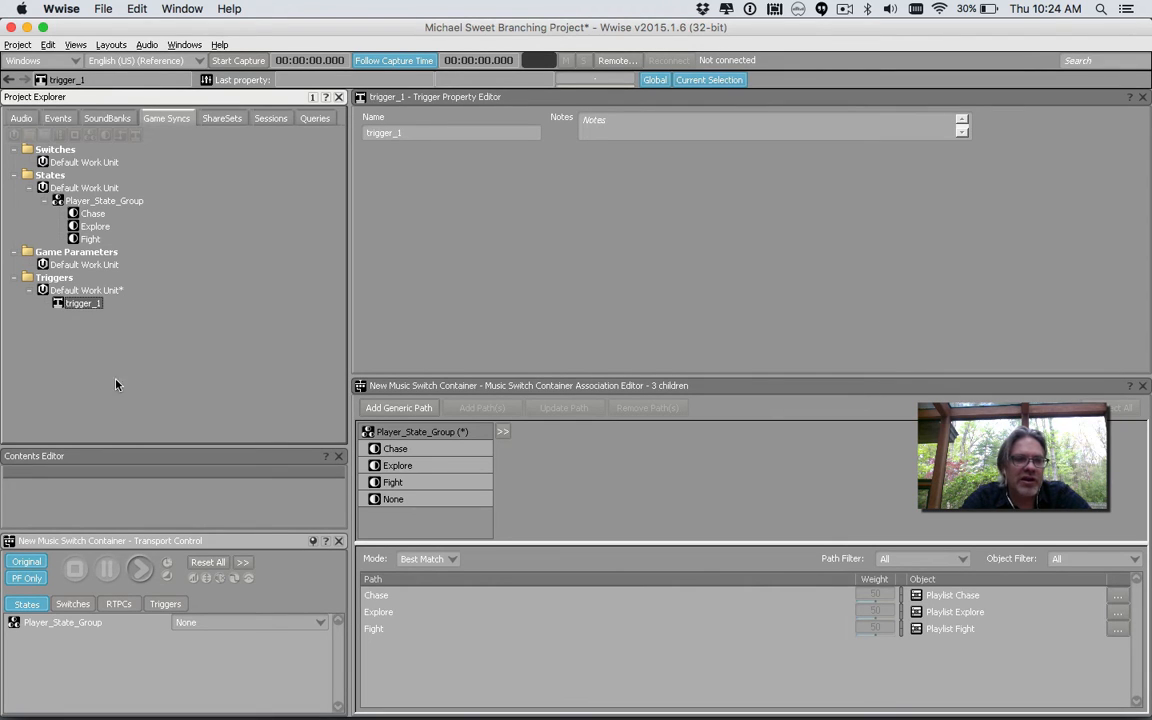
Create a second trigger in the same work unit named trigger_2
{"action": "left_click", "coordinate": [86, 290]}
{"action": "right_click", "coordinate": [96, 292]}
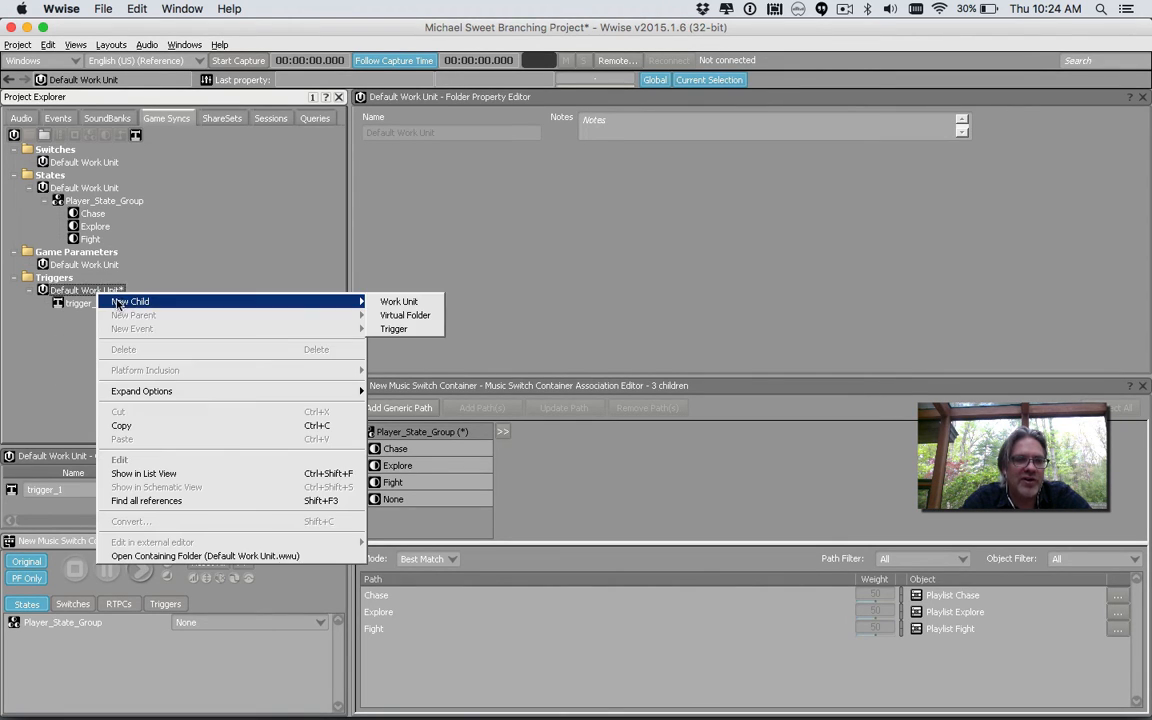
{"action": "mouse_move", "coordinate": [355, 301]}
{"action": "left_click", "coordinate": [395, 327]}
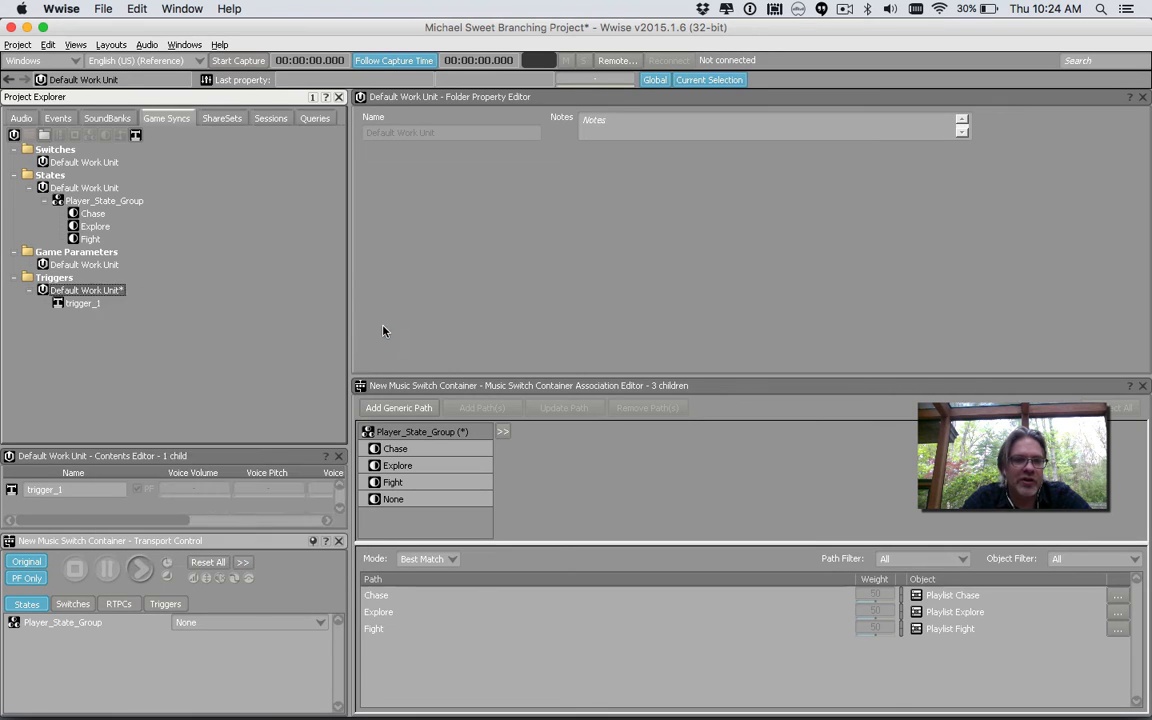
{"action": "type", "text": "trigg"}
{"action": "type", "text": "er_2"}
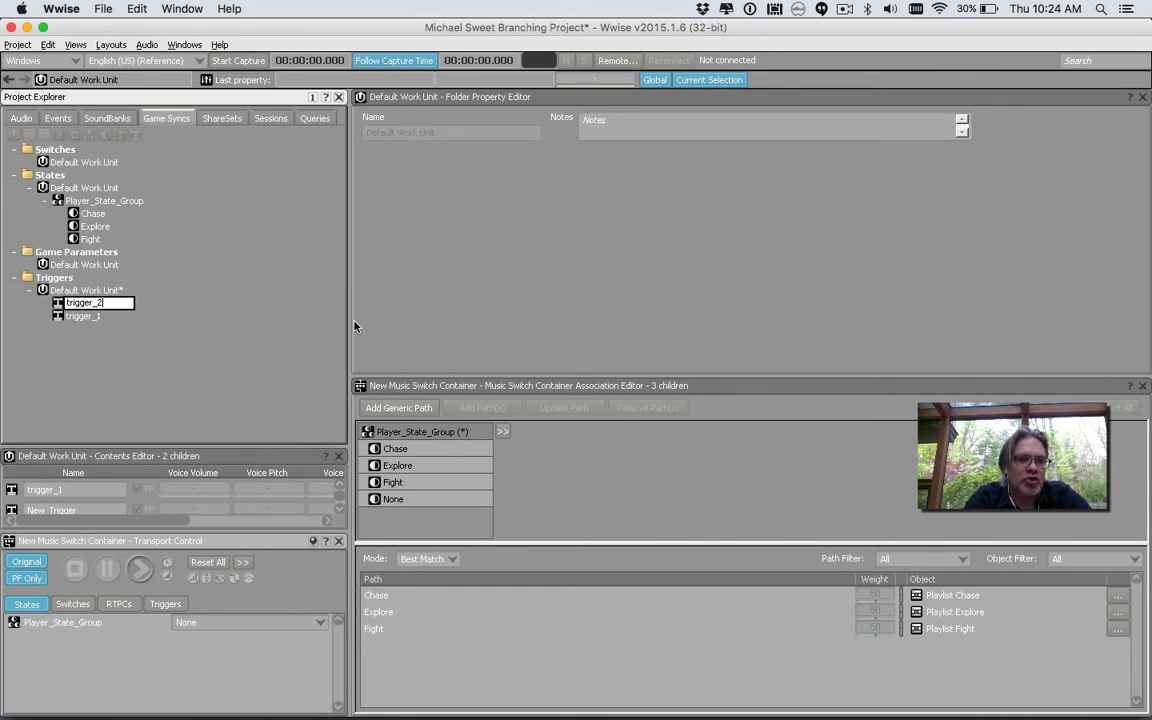
{"action": "key", "text": "Return"}
Create a third trigger in the same work unit named trigger_3
{"action": "left_click", "coordinate": [100, 290]}
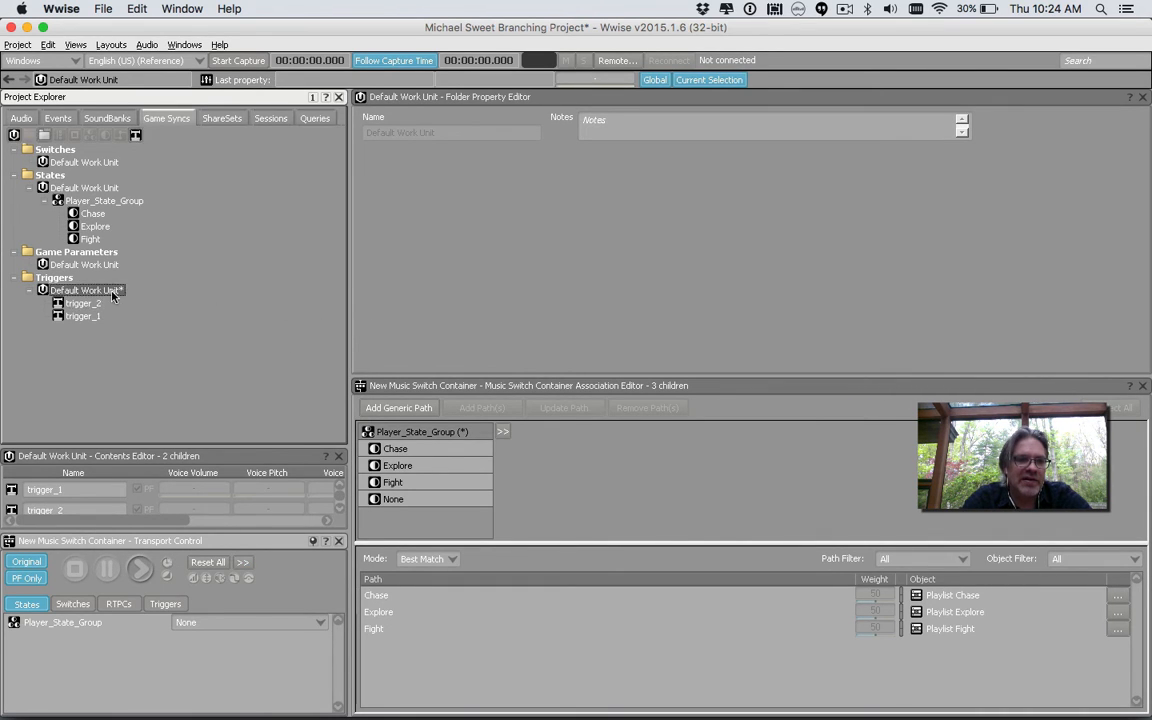
{"action": "right_click", "coordinate": [112, 291]}
{"action": "mouse_move", "coordinate": [234, 305]}
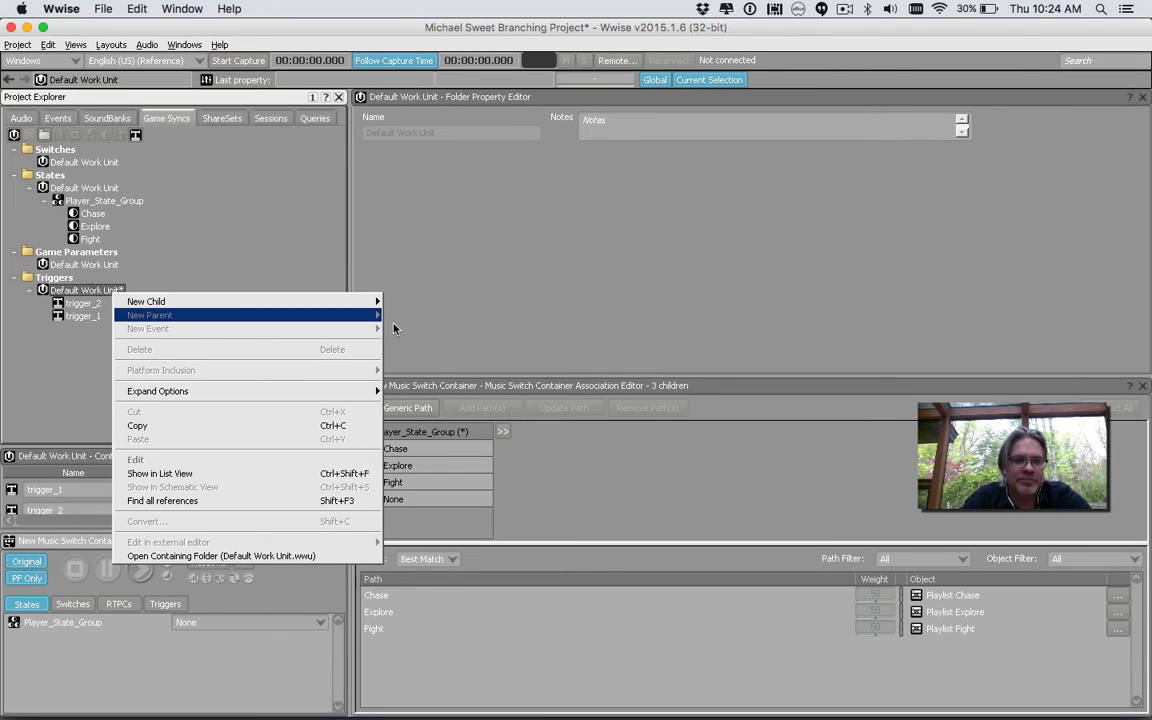
{"action": "left_click", "coordinate": [410, 328]}
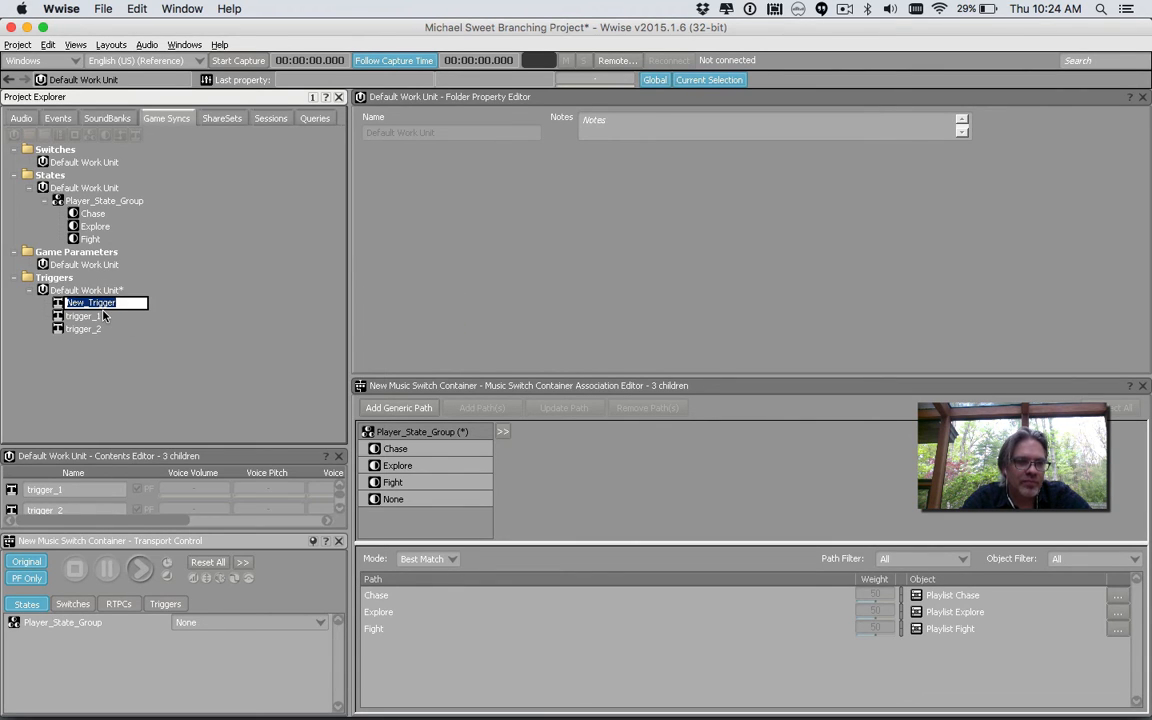
{"action": "type", "text": "trigger_3"}
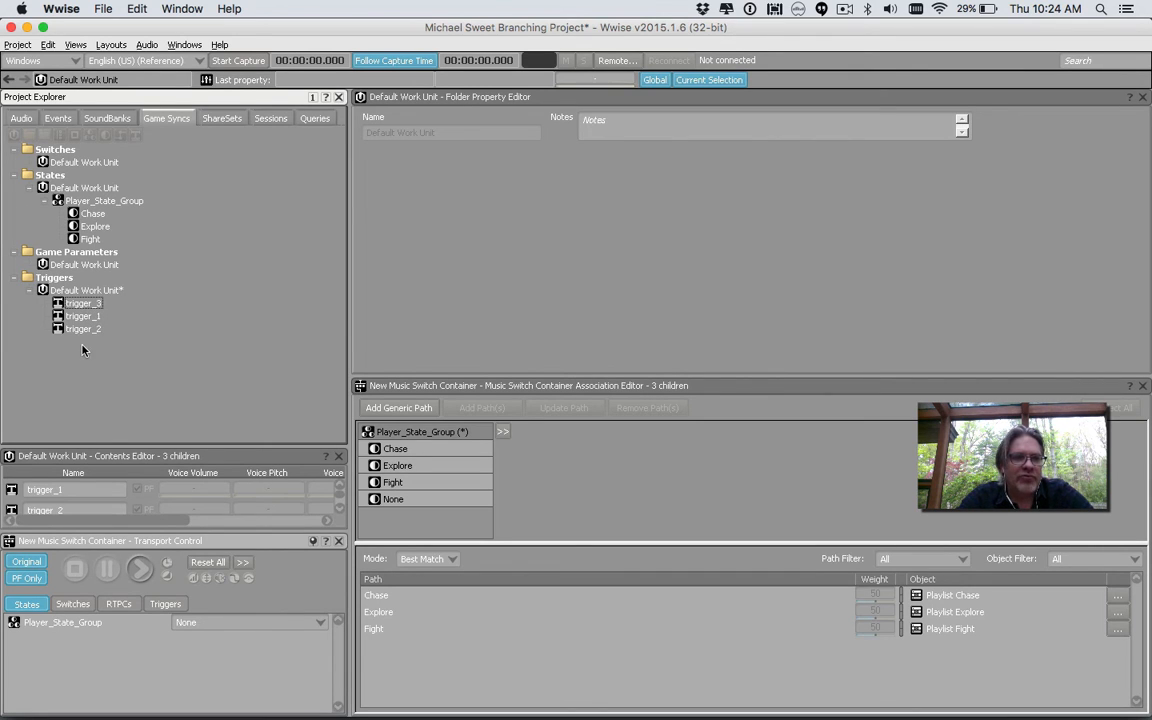
Add a stinger to the switch container that plays the stinger_1 segment on trigger_1
{"action": "left_click", "coordinate": [21, 118]}
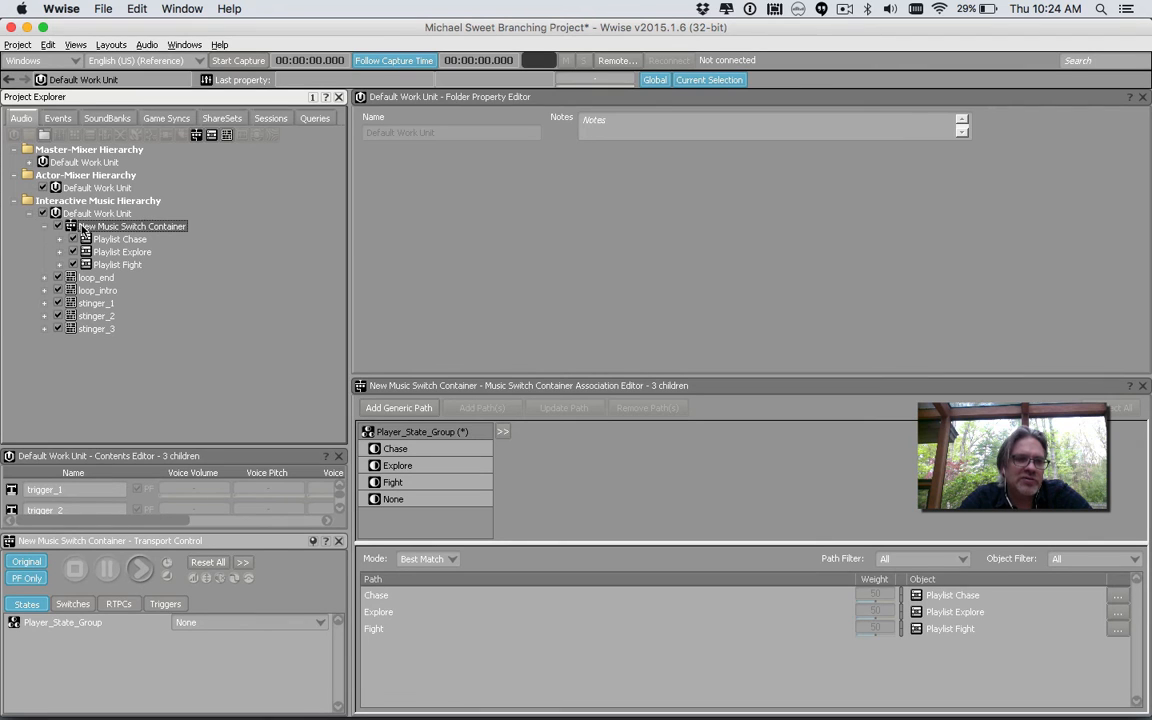
{"action": "left_click", "coordinate": [83, 228]}
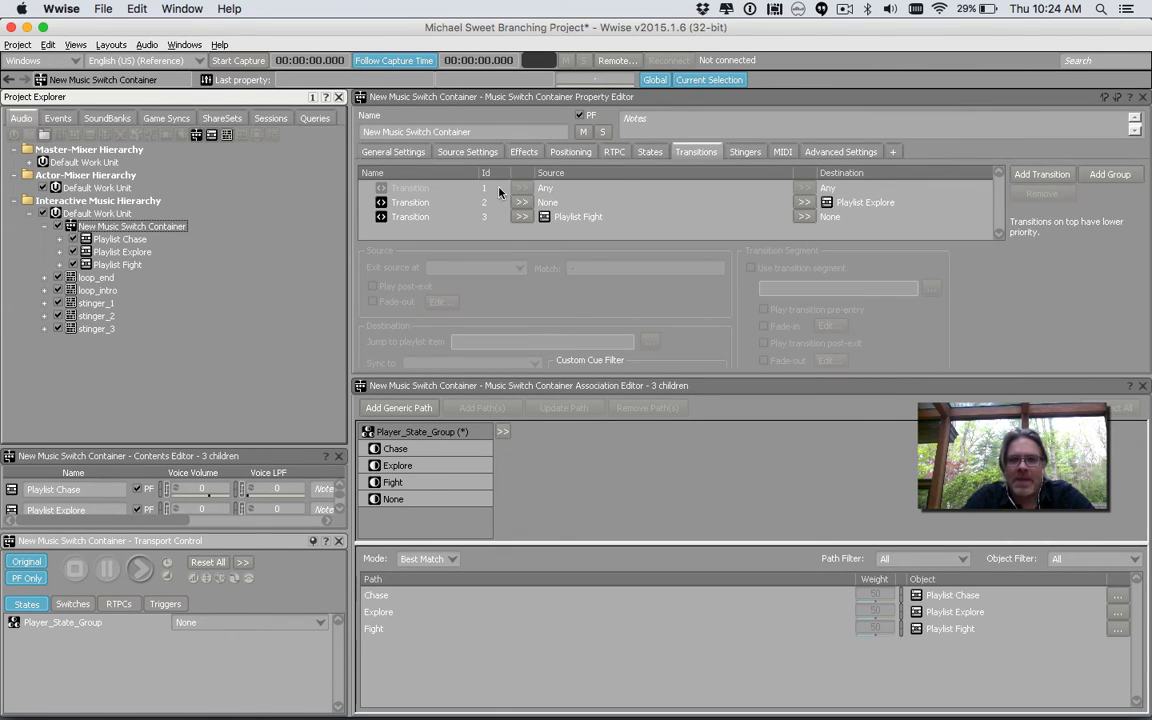
{"action": "left_click", "coordinate": [744, 152]}
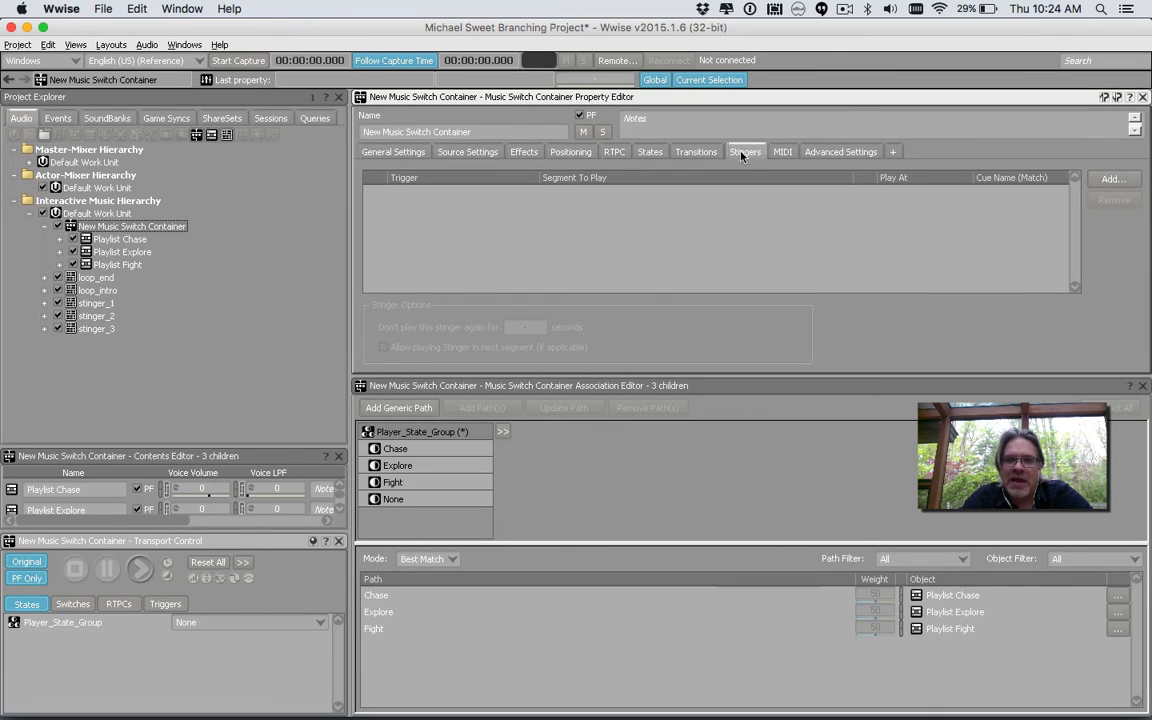
{"action": "left_click", "coordinate": [1110, 179]}
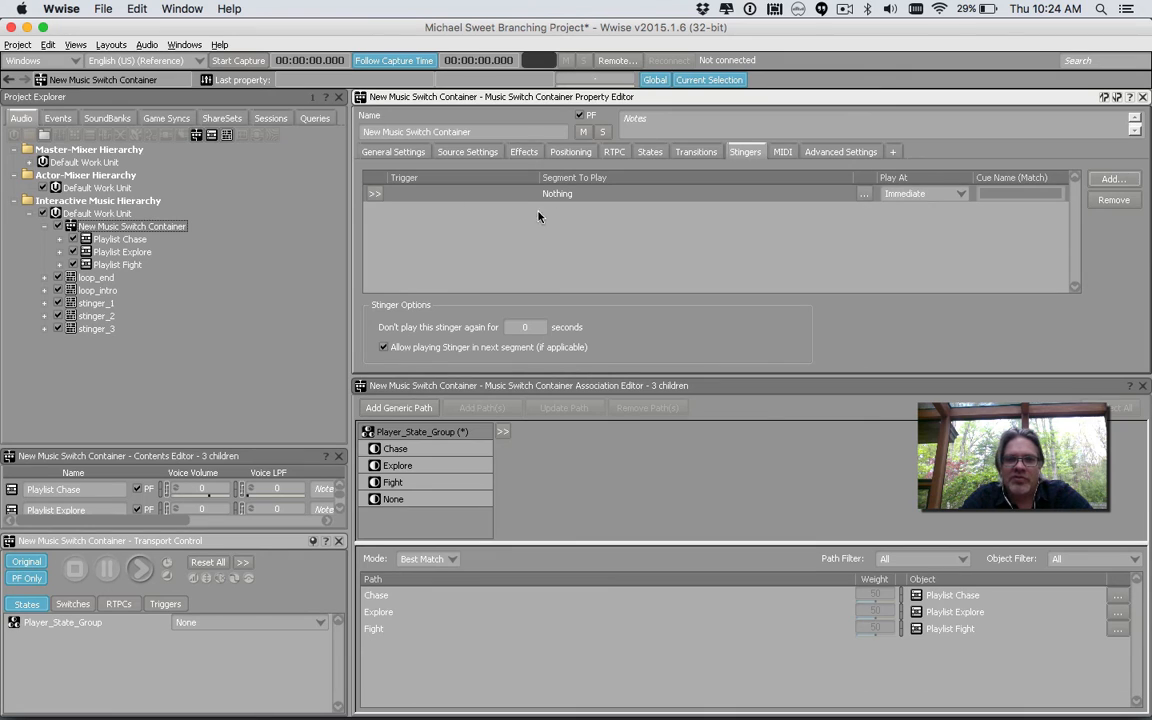
{"action": "left_click", "coordinate": [376, 193]}
{"action": "left_click", "coordinate": [411, 215]}
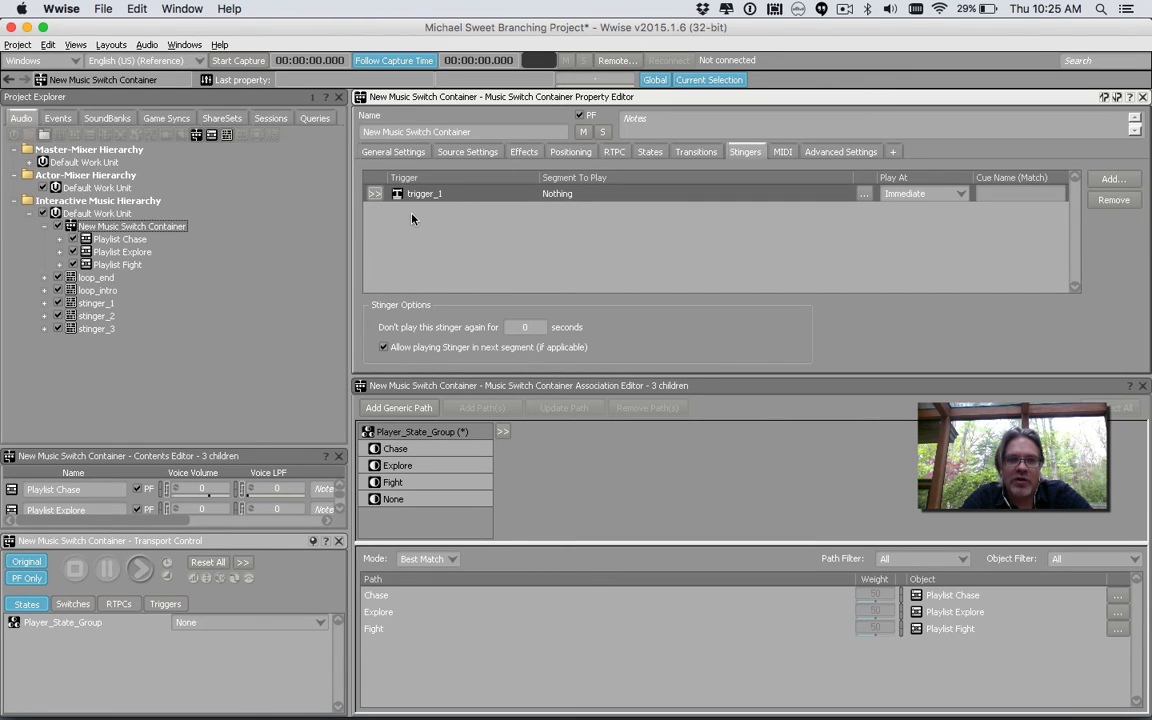
{"action": "left_click", "coordinate": [863, 194]}
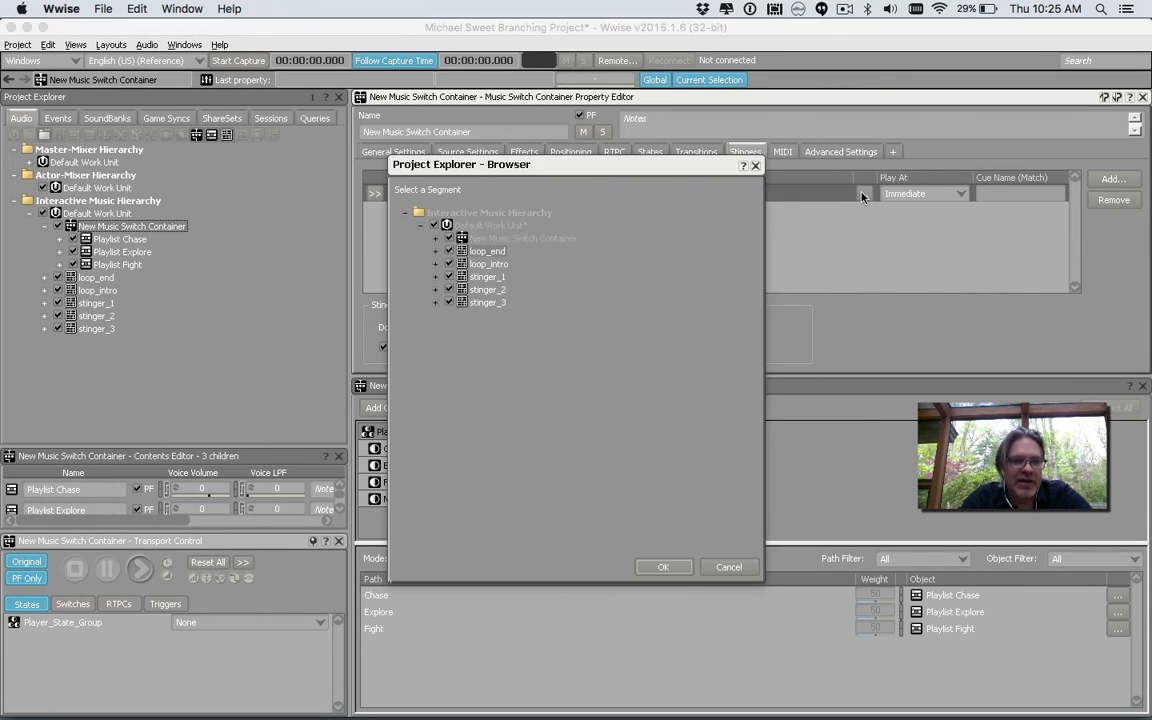
{"action": "double_click", "coordinate": [487, 276]}
{"action": "left_click", "coordinate": [943, 195]}
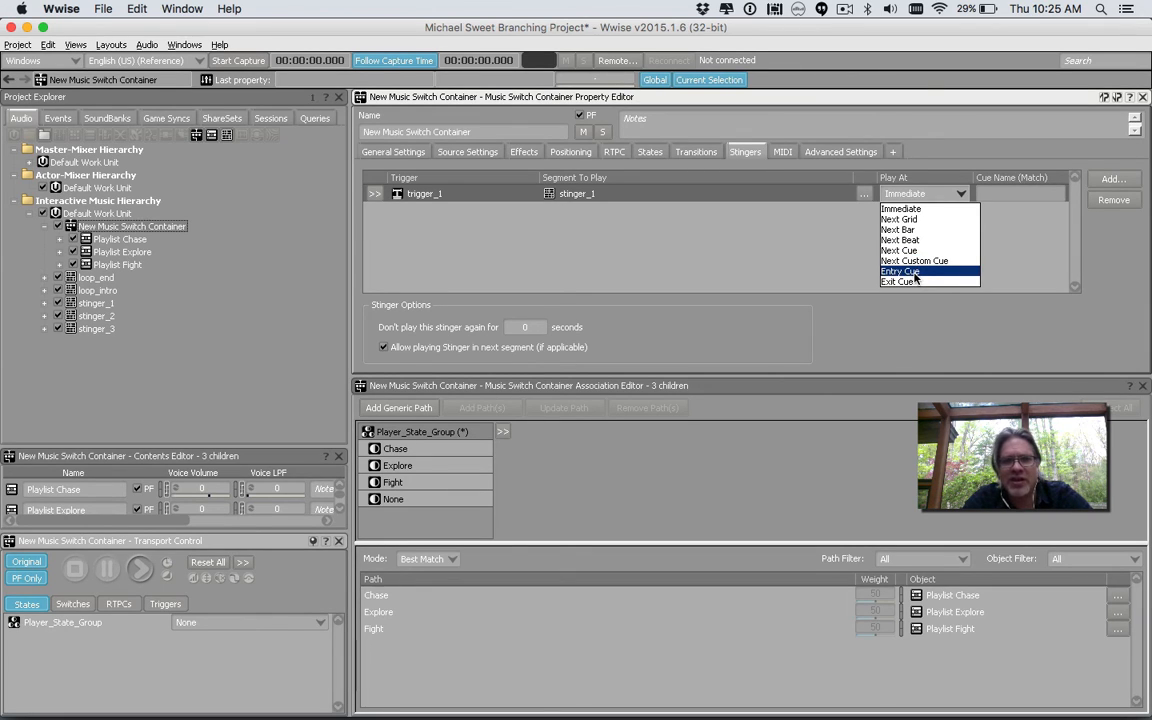
{"action": "left_click", "coordinate": [793, 246]}
Add two more stingers to the switch container, assigning trigger_2 and trigger_3 as their triggers
{"action": "left_click", "coordinate": [1112, 179]}
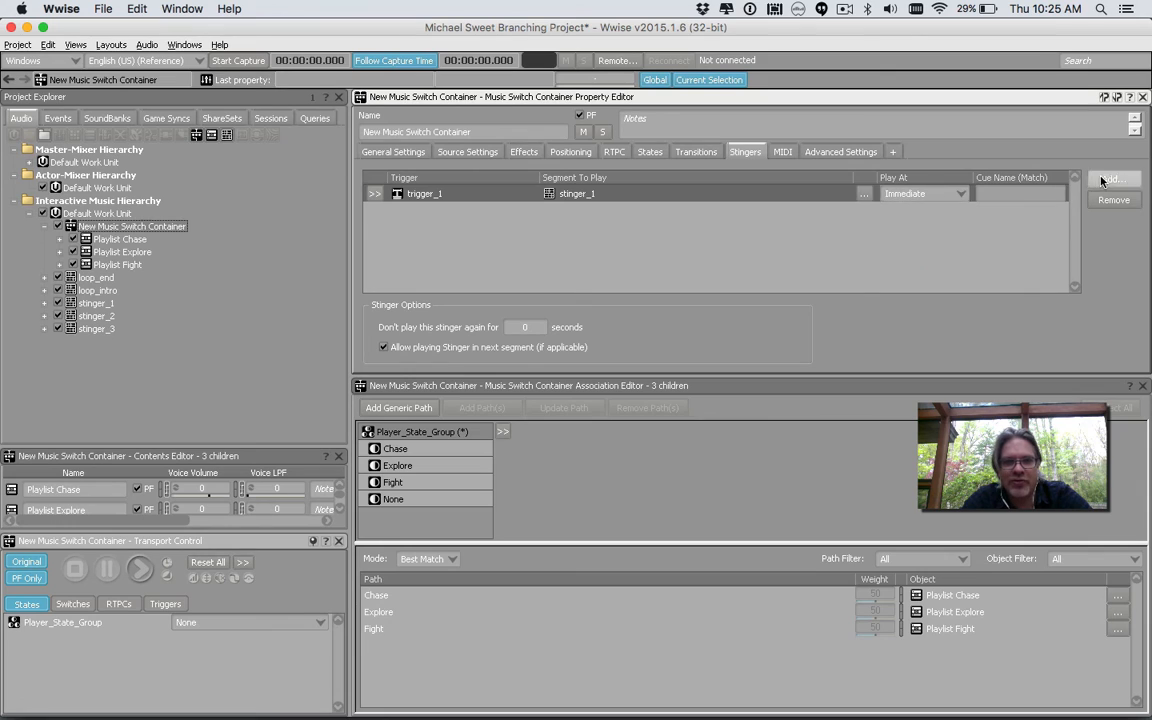
{"action": "left_click", "coordinate": [1112, 179]}
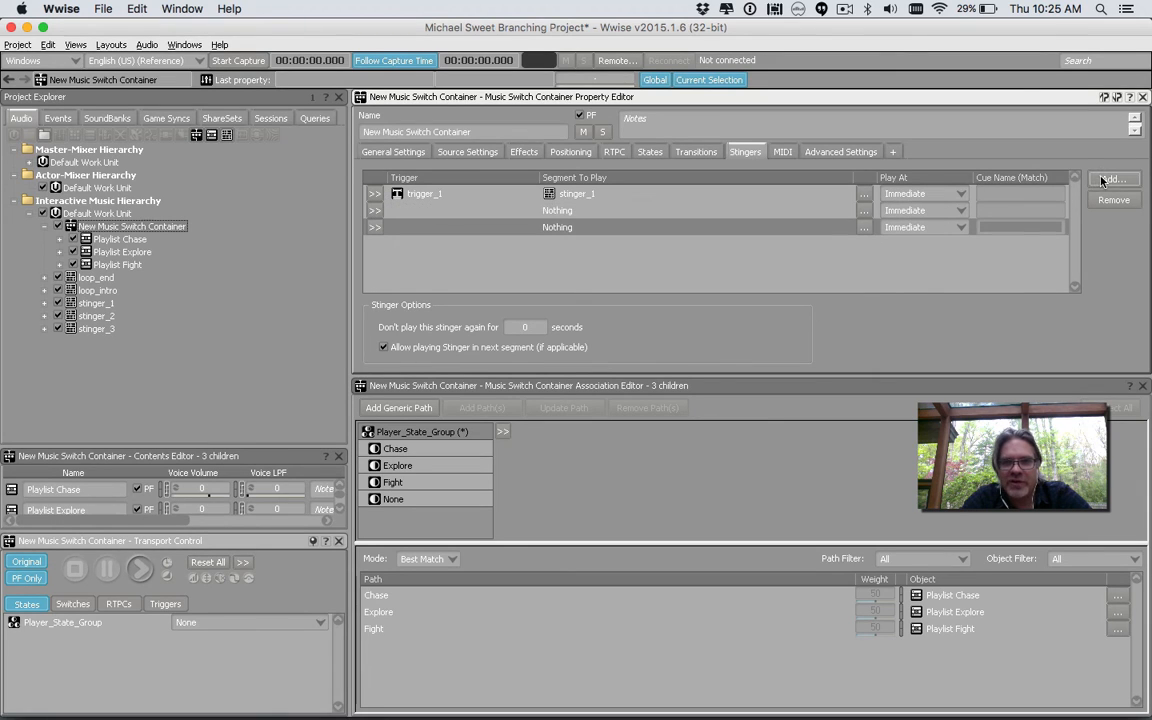
{"action": "left_click", "coordinate": [374, 210]}
{"action": "left_click", "coordinate": [400, 250]}
{"action": "left_click", "coordinate": [374, 227]}
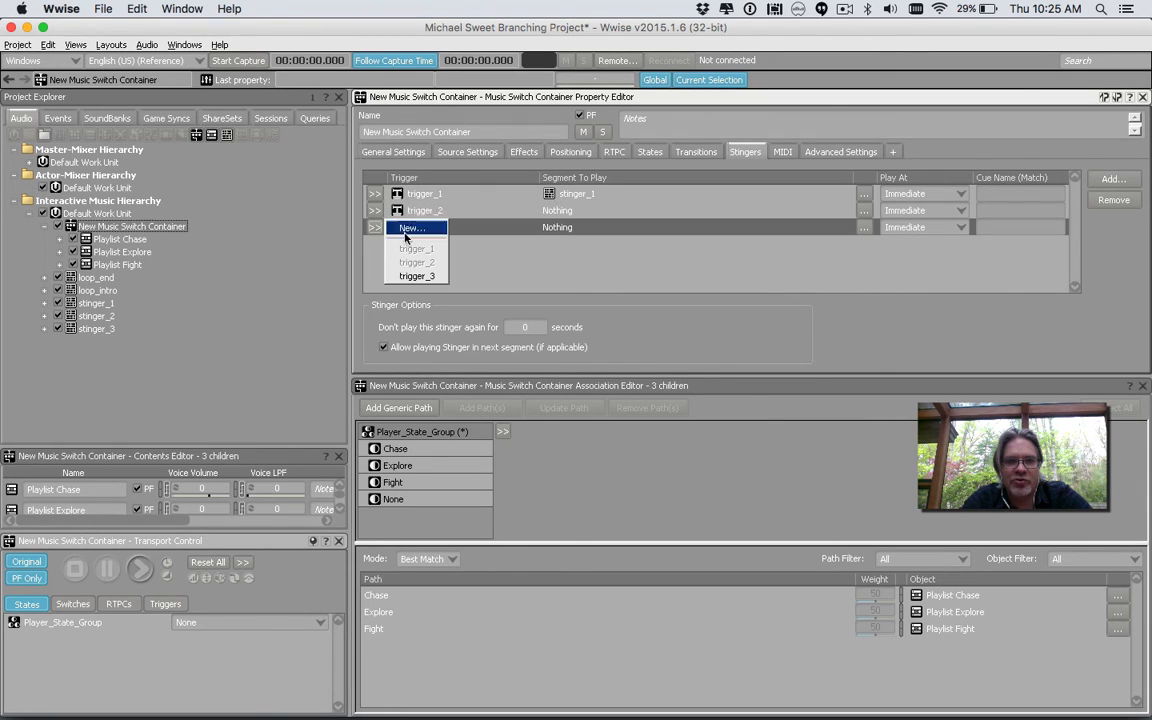
{"action": "left_click", "coordinate": [398, 251]}
Set the trigger_2 stinger's segment to play to stinger_2
{"action": "left_click", "coordinate": [575, 211]}
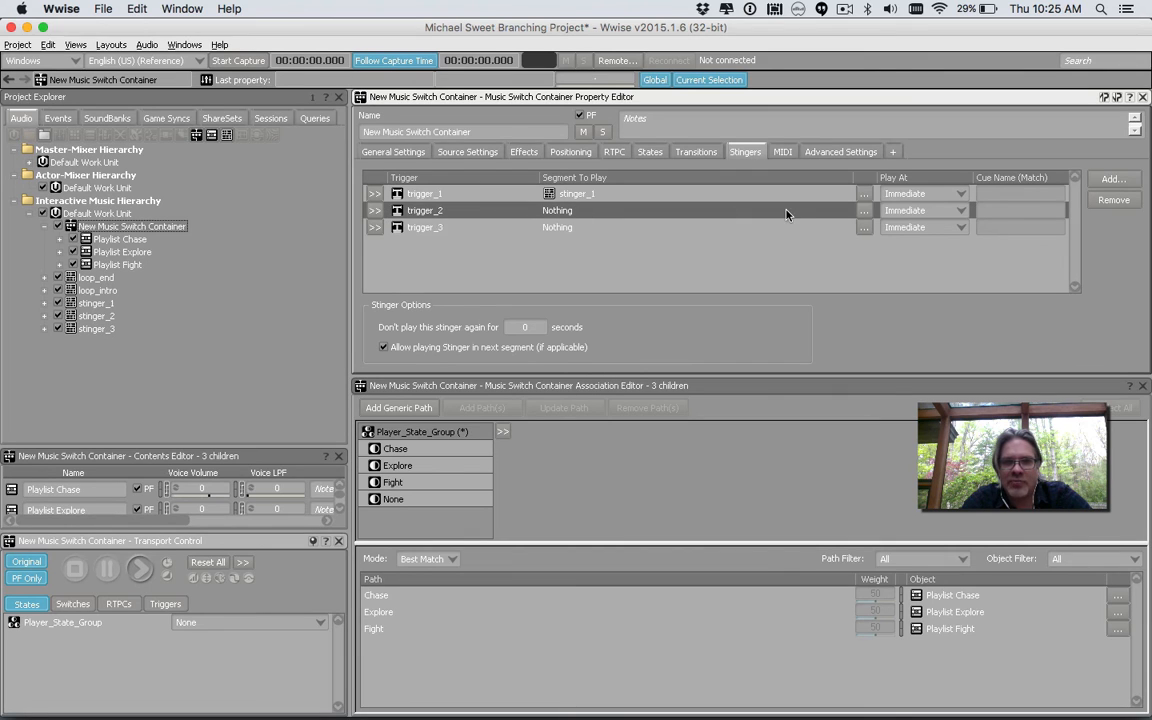
{"action": "left_click", "coordinate": [867, 210]}
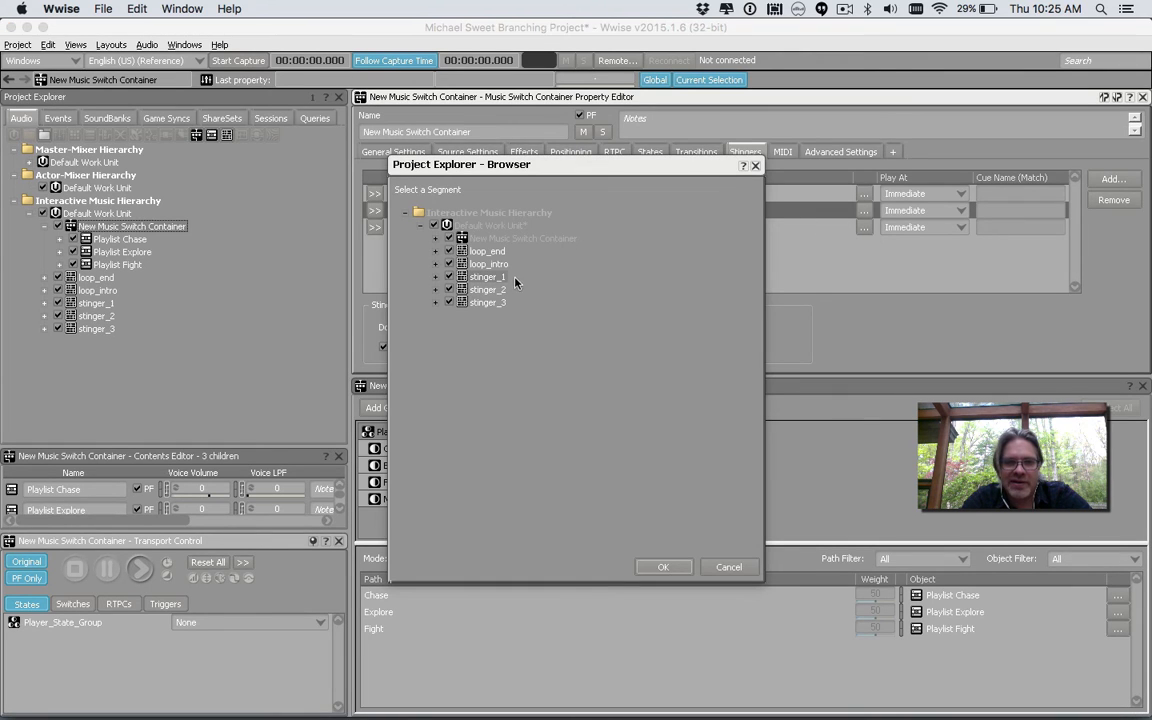
{"action": "double_click", "coordinate": [490, 289]}
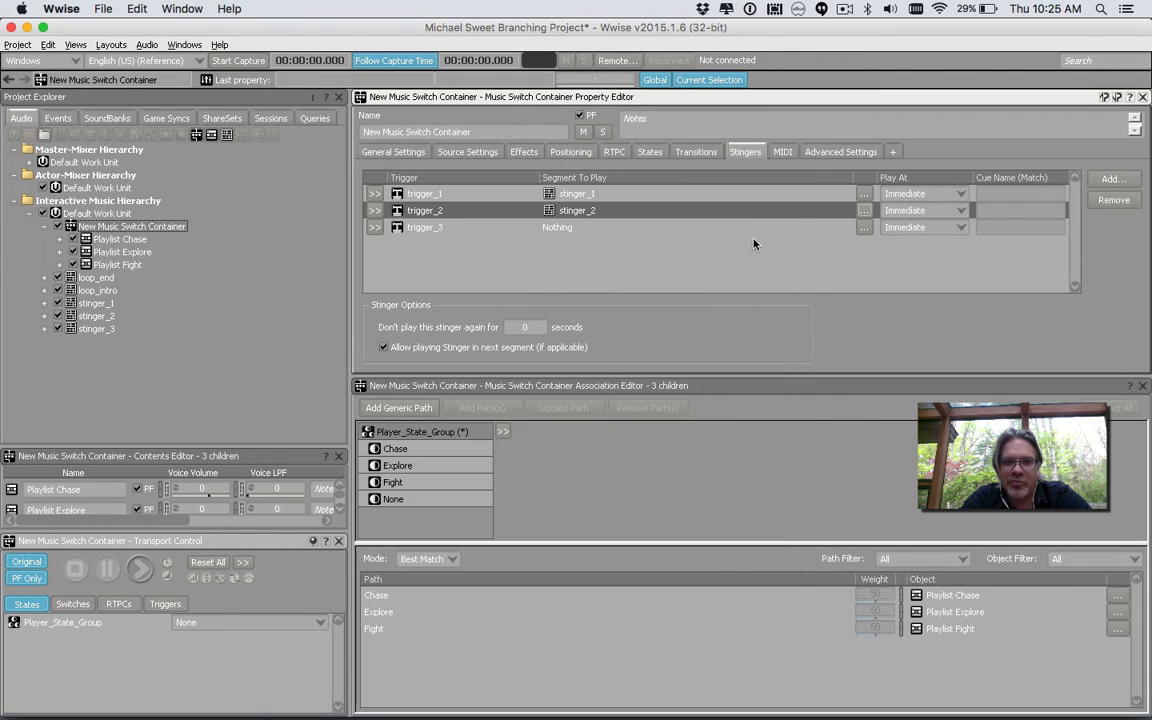
Set the trigger_3 stinger's segment to play to stinger_3
{"action": "left_click", "coordinate": [864, 227]}
{"action": "double_click", "coordinate": [490, 302]}
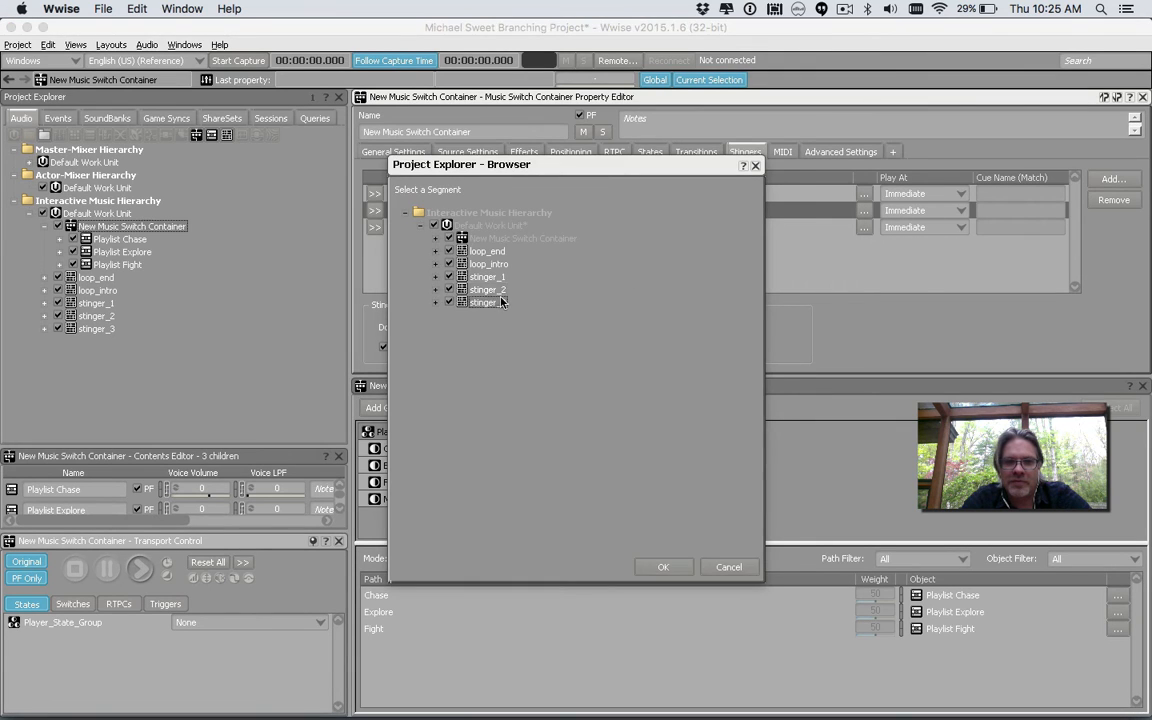
{"action": "left_click", "coordinate": [920, 264]}
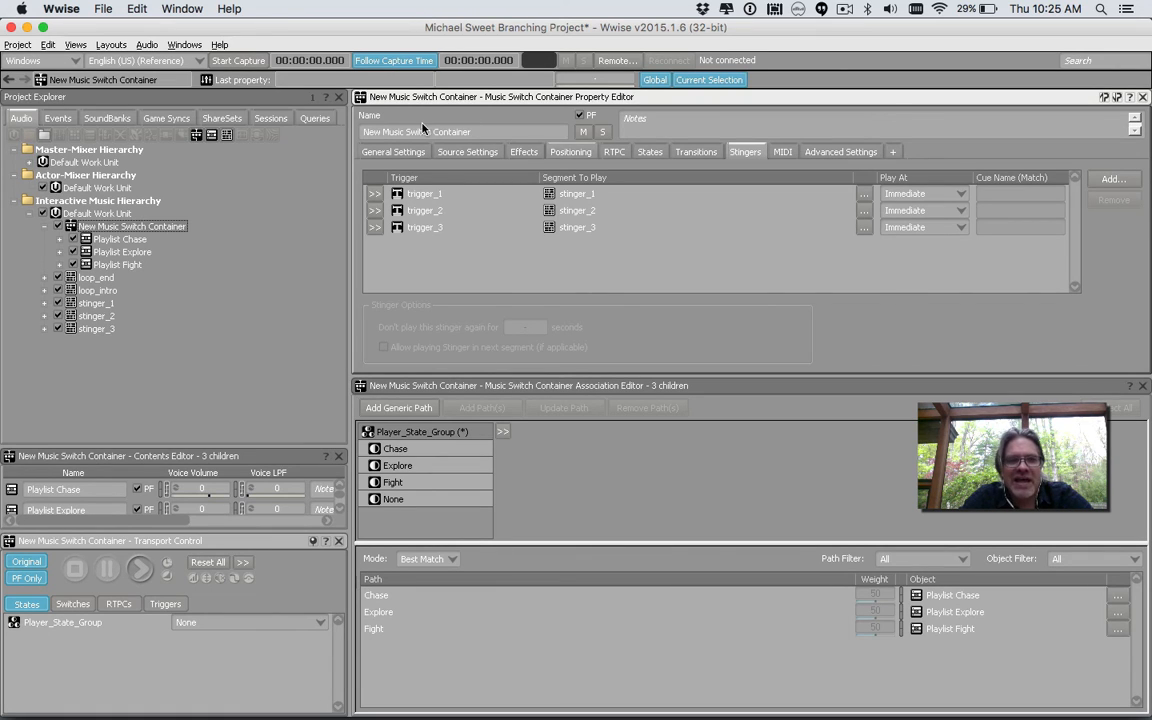
Open the Playlist Explore container to inspect its stingers and playlist, then return to the switch container
{"action": "left_click", "coordinate": [148, 230]}
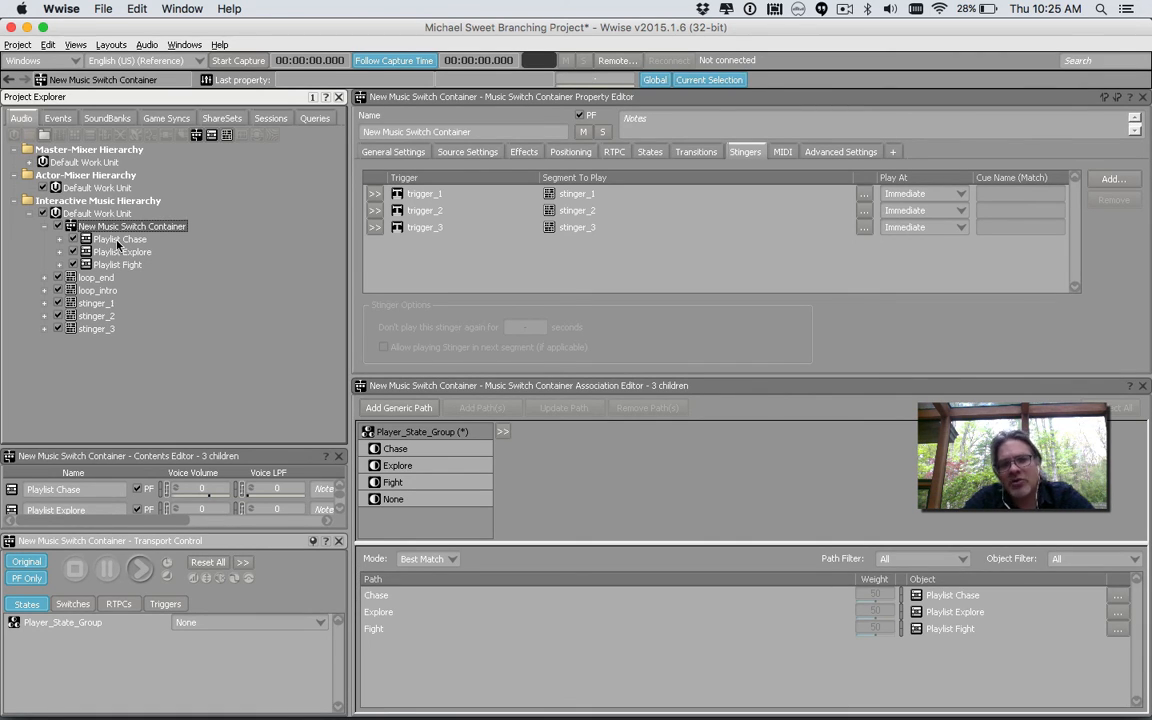
{"action": "left_click", "coordinate": [127, 253]}
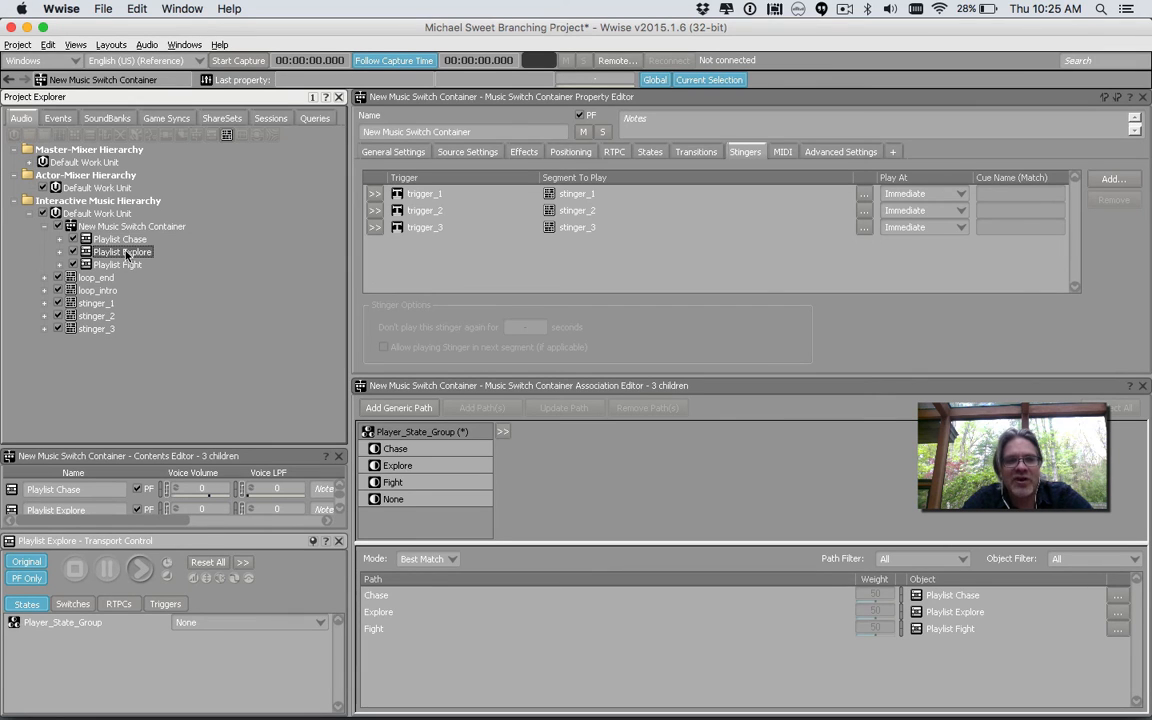
{"action": "double_click", "coordinate": [127, 253]}
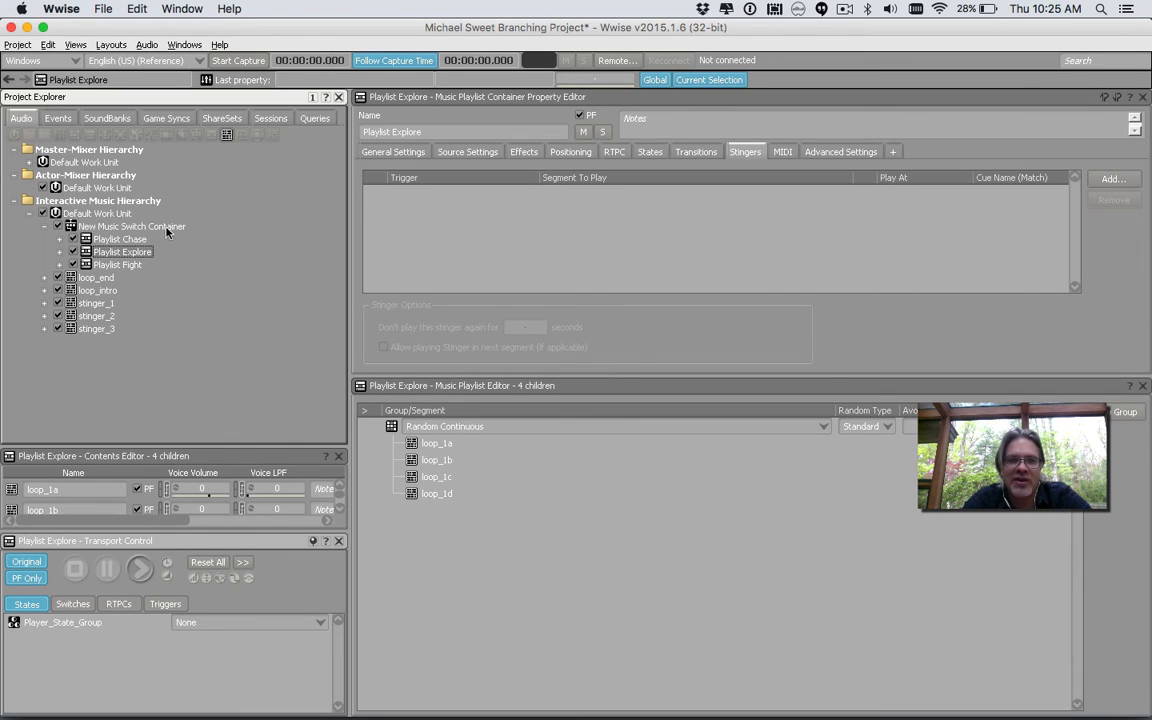
{"action": "left_click", "coordinate": [166, 228]}
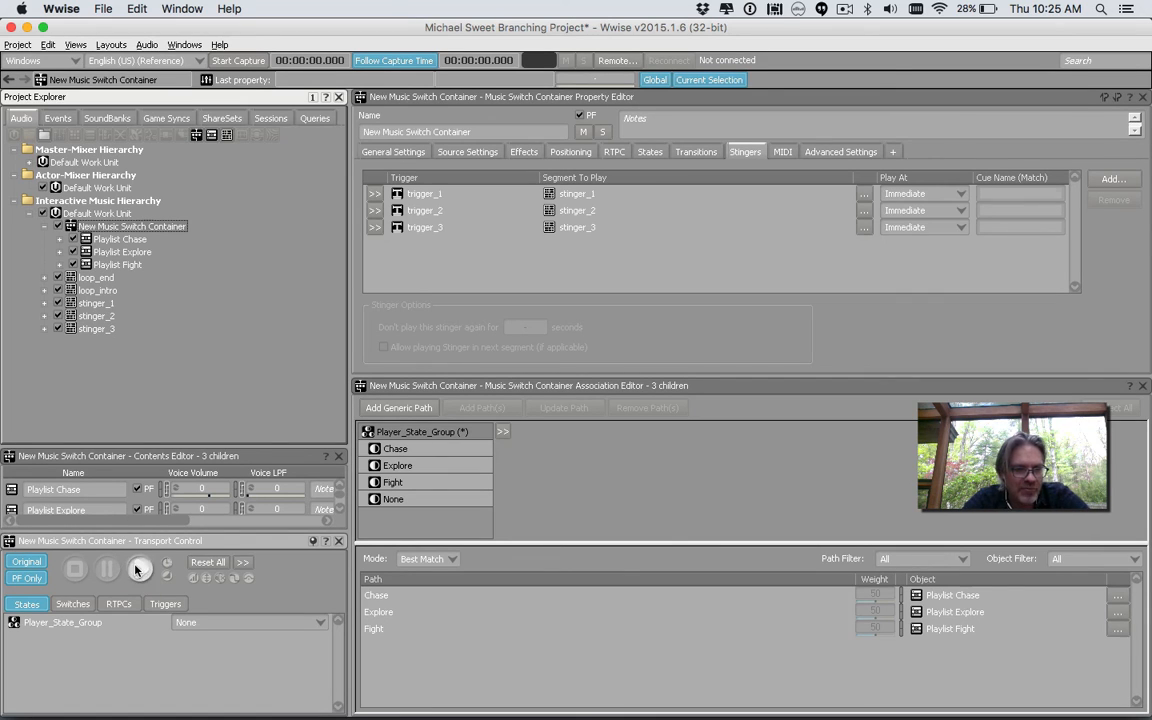
Start playing the switch container and set Player_State_Group to Explore
{"action": "left_click", "coordinate": [138, 569]}
{"action": "left_click", "coordinate": [215, 623]}
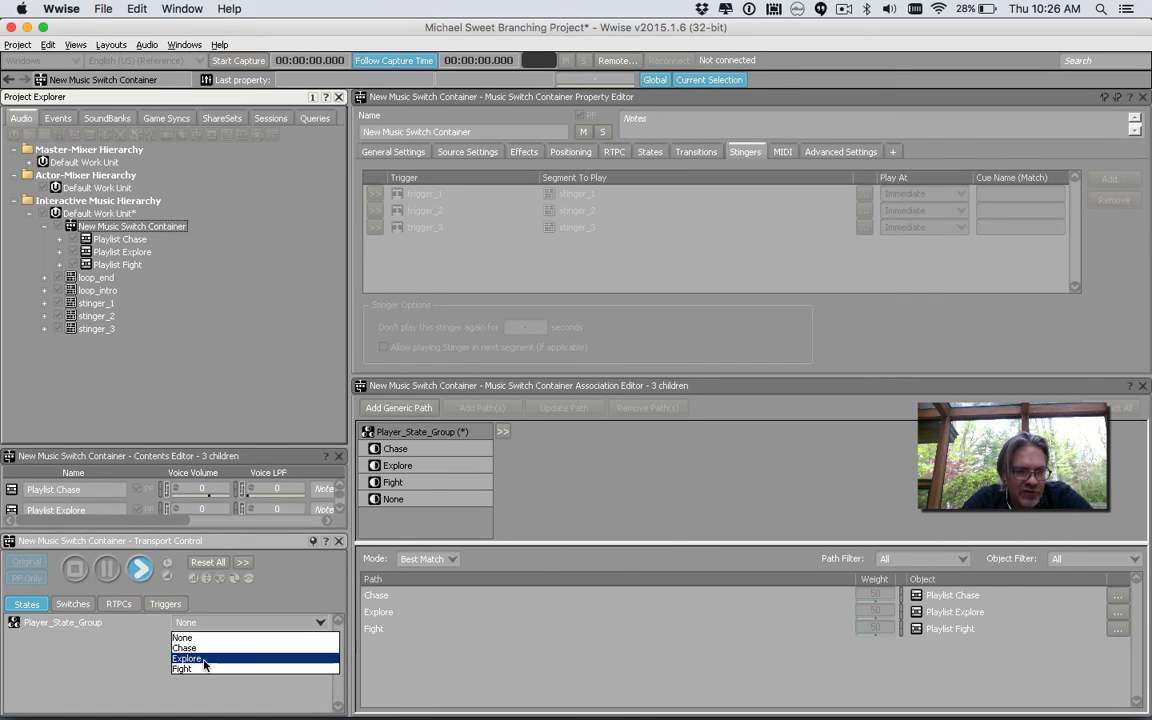
{"action": "left_click", "coordinate": [203, 660]}
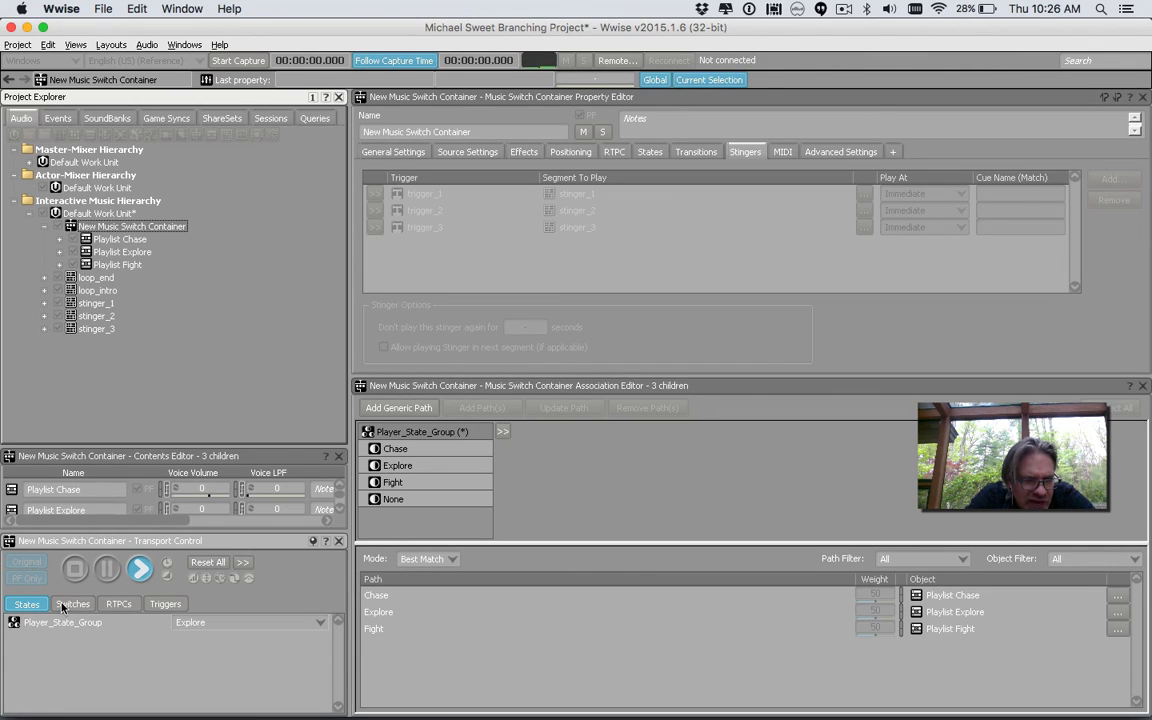
Fire trigger_1, trigger_2 and trigger_3 during playback to audition the stingers
{"action": "left_click", "coordinate": [166, 605]}
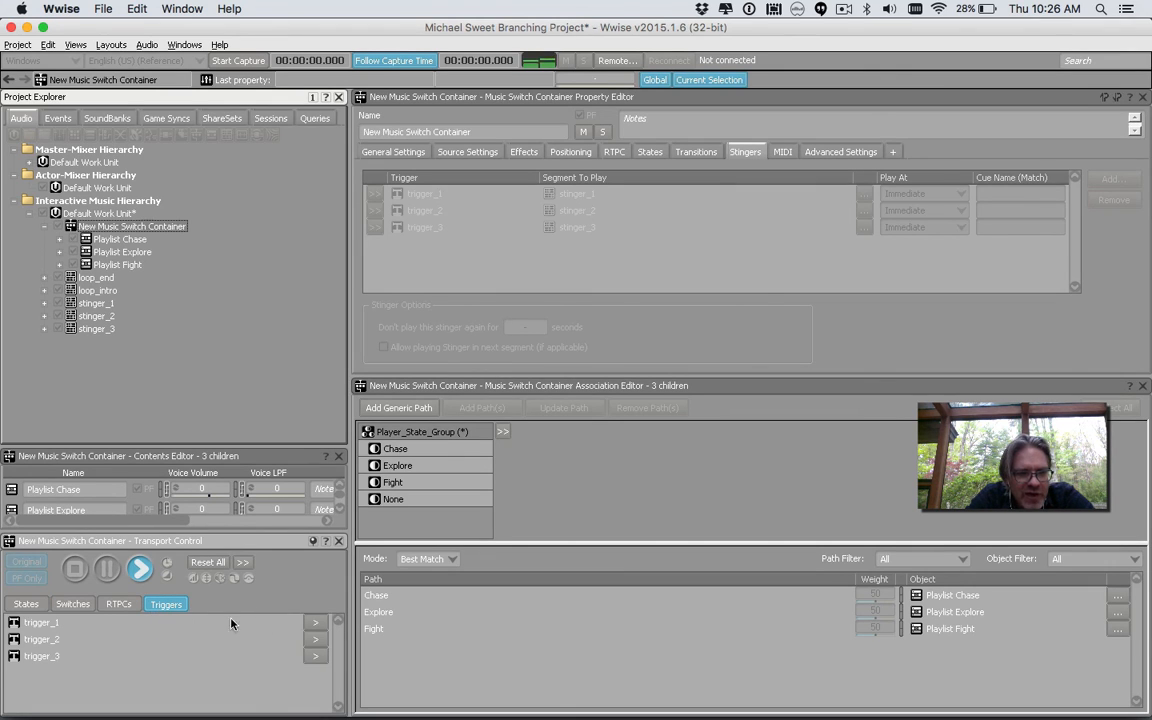
{"action": "left_click", "coordinate": [314, 625]}
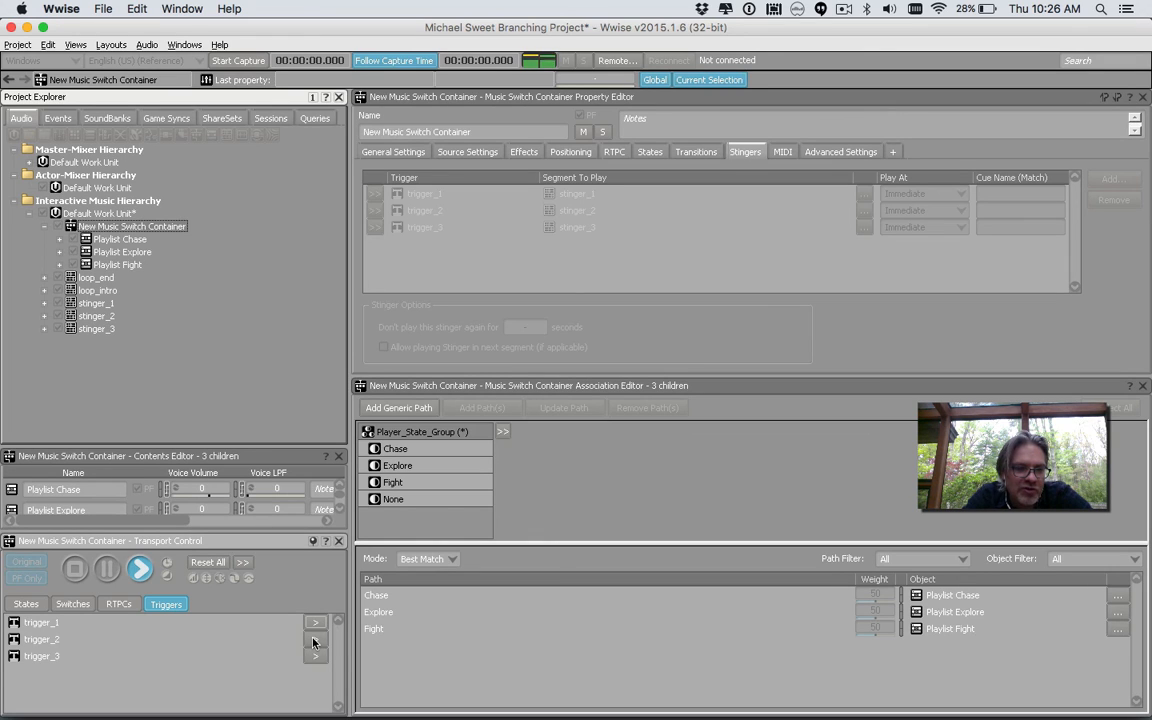
{"action": "left_click", "coordinate": [313, 643]}
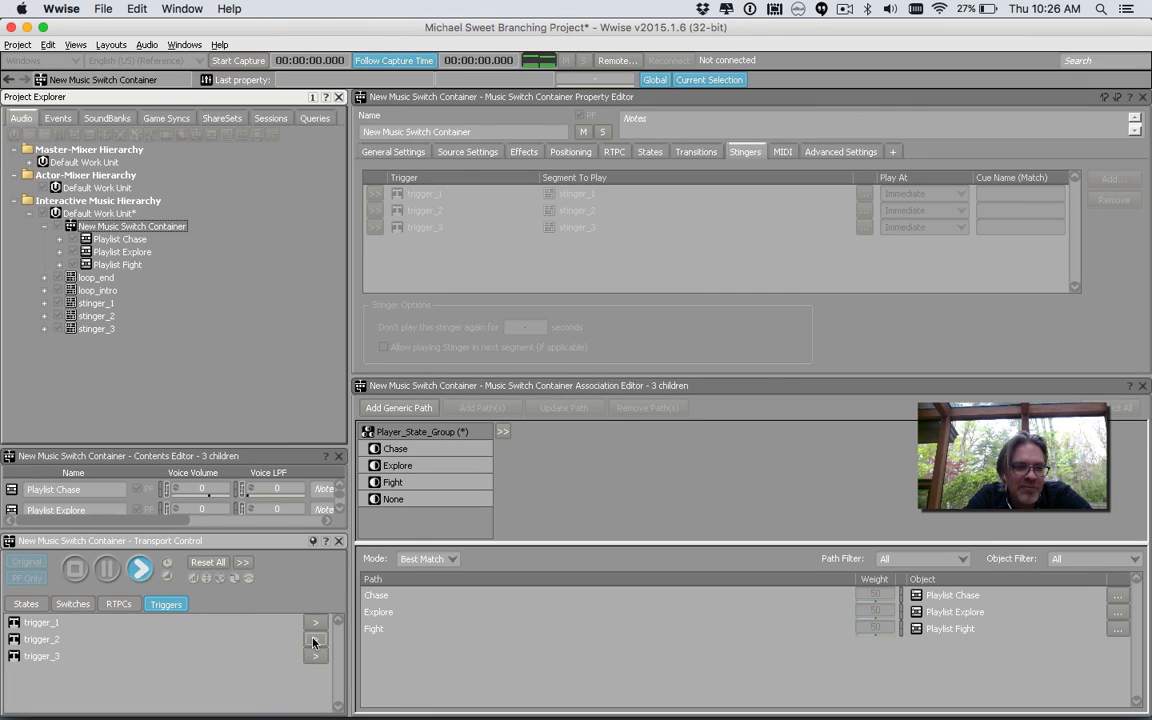
{"action": "left_click", "coordinate": [314, 657]}
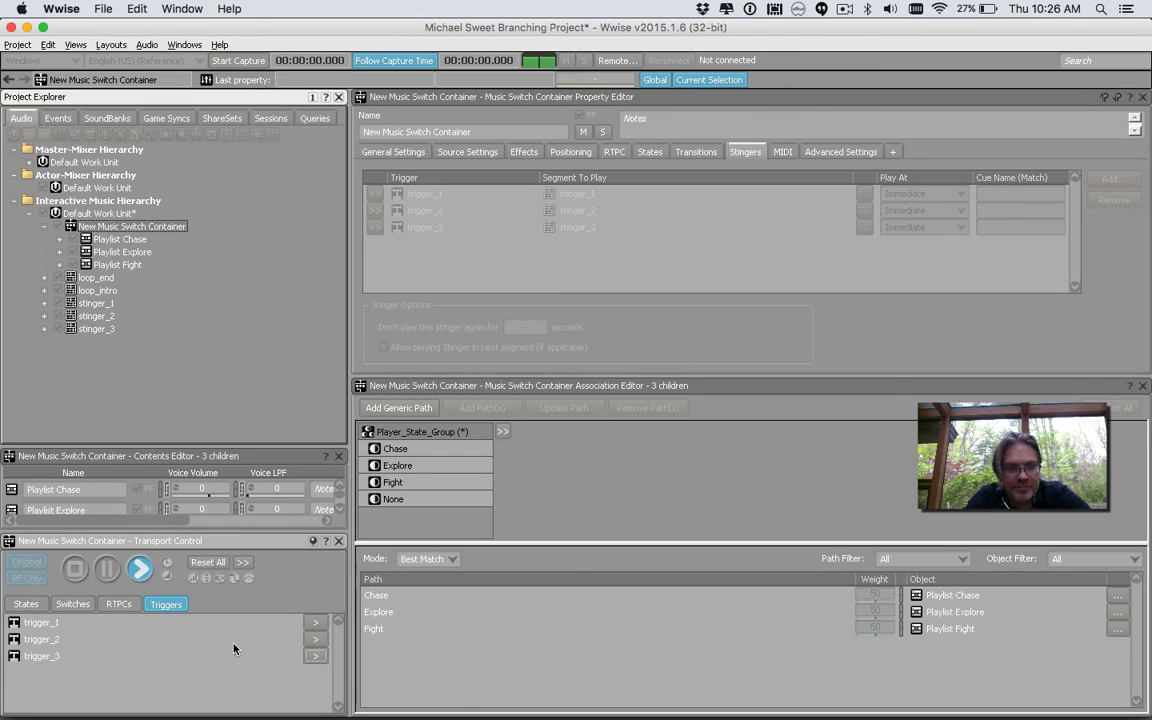
Switch Player_State_Group to Chase, then stop playback
{"action": "left_click", "coordinate": [26, 604]}
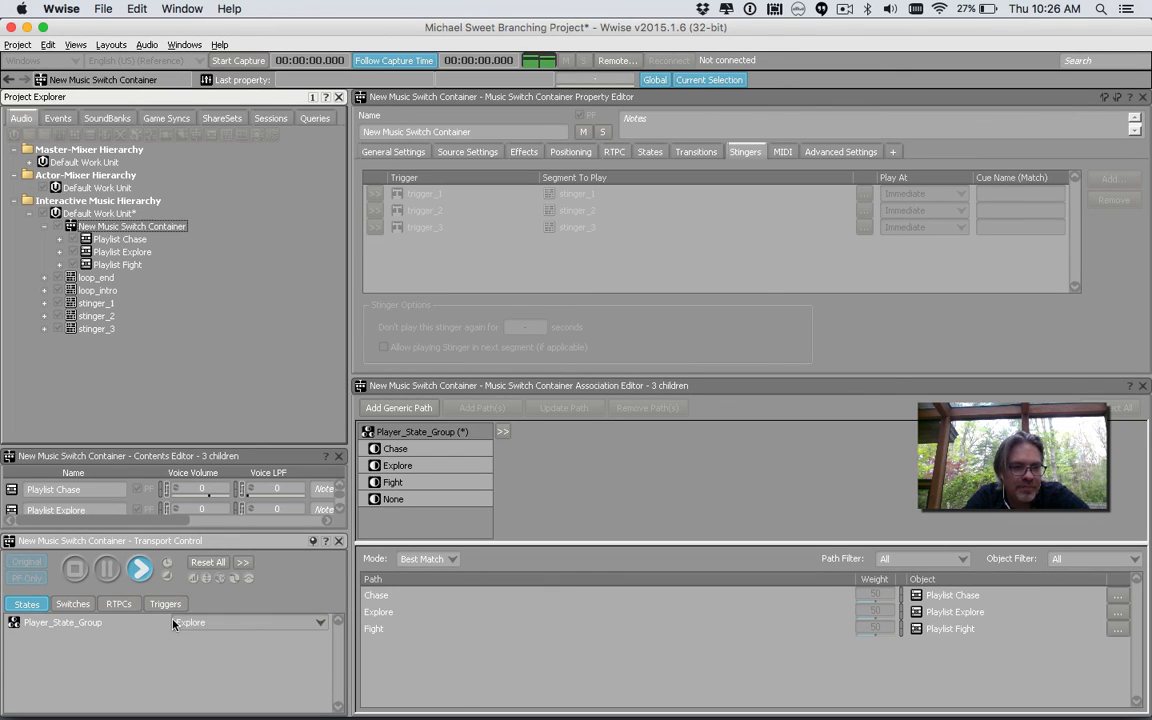
{"action": "left_click", "coordinate": [173, 623]}
{"action": "left_click", "coordinate": [206, 652]}
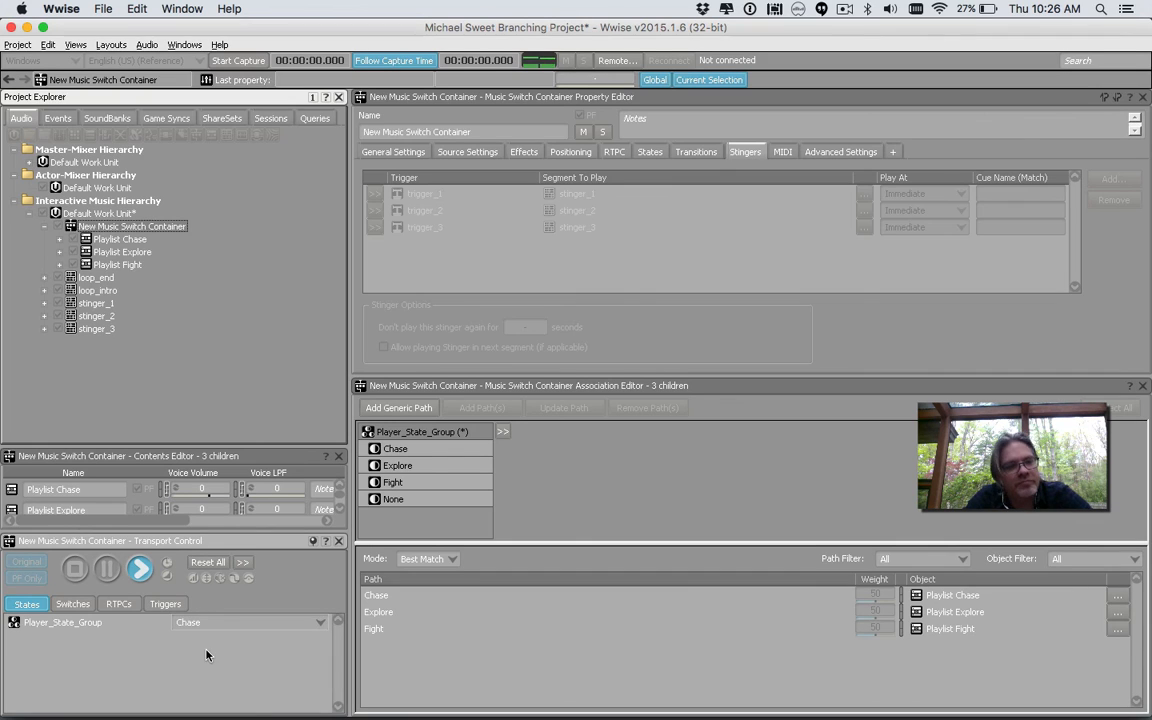
{"action": "left_click", "coordinate": [75, 571]}
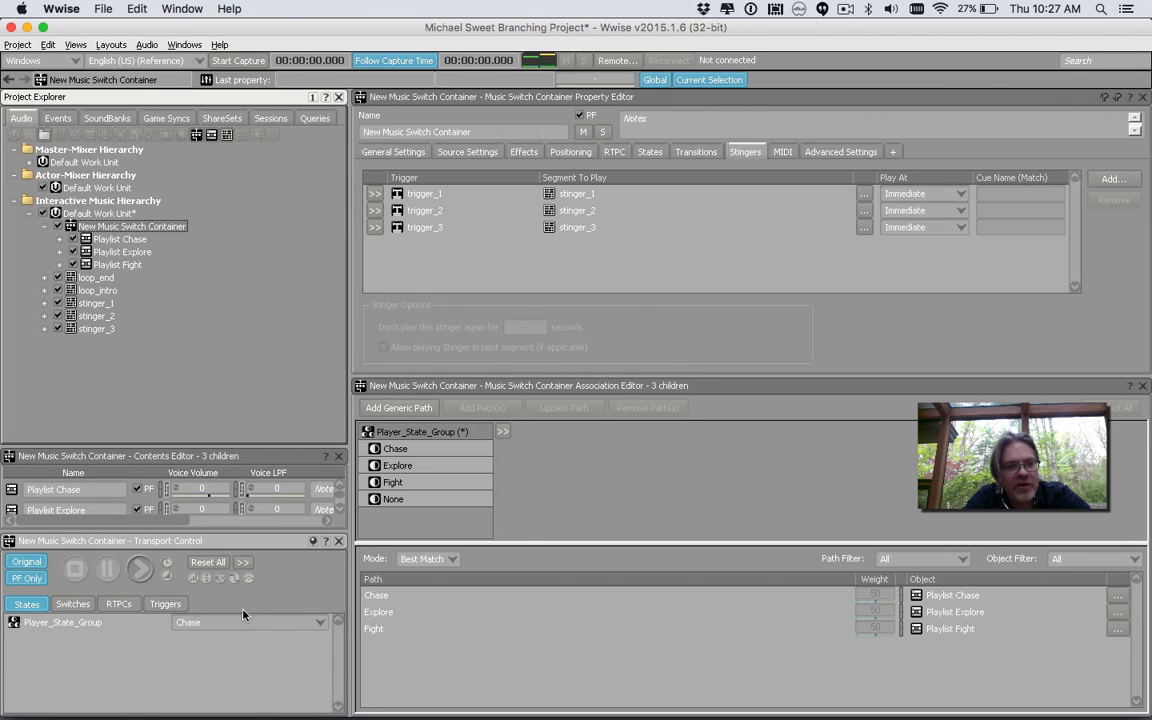